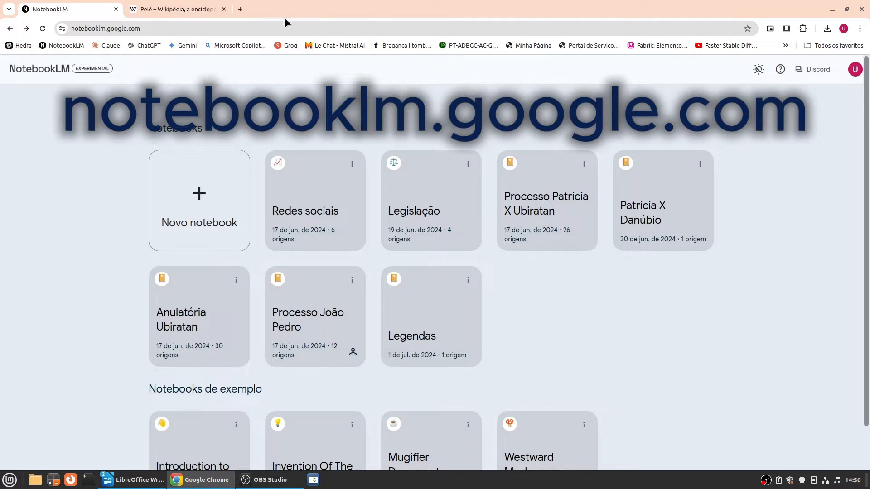
Create a new notebook and upload the 61,9 MB lawsuit PDF from the Exemplos folder as its source.
scroll(743, 316, "down", 1)
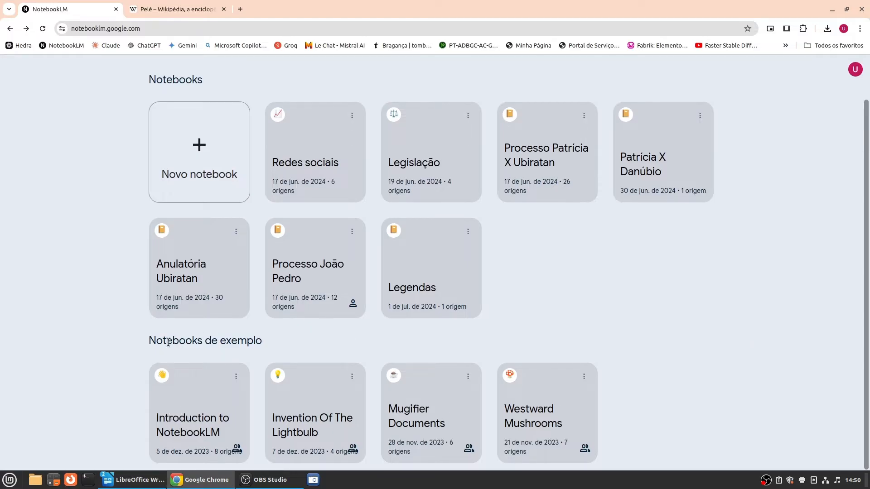
scroll(665, 313, "up", 1)
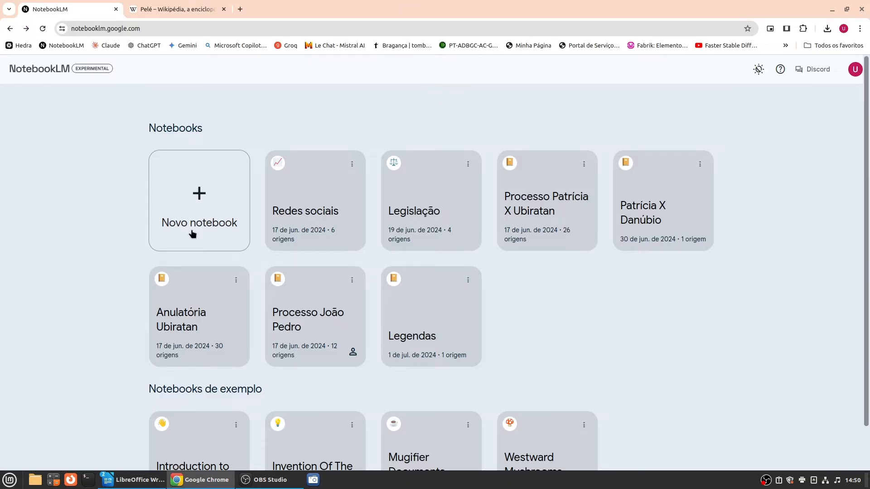
left_click(199, 196)
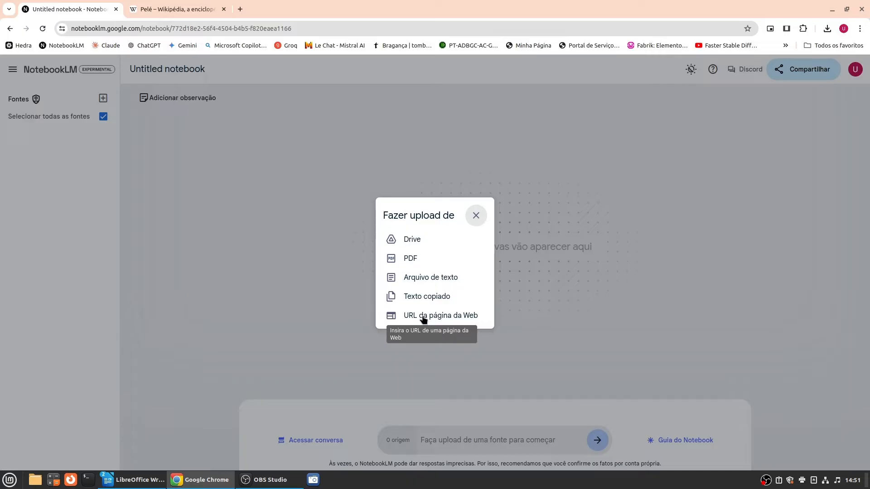
left_click(410, 258)
double_click(259, 106)
double_click(259, 105)
left_click(259, 115)
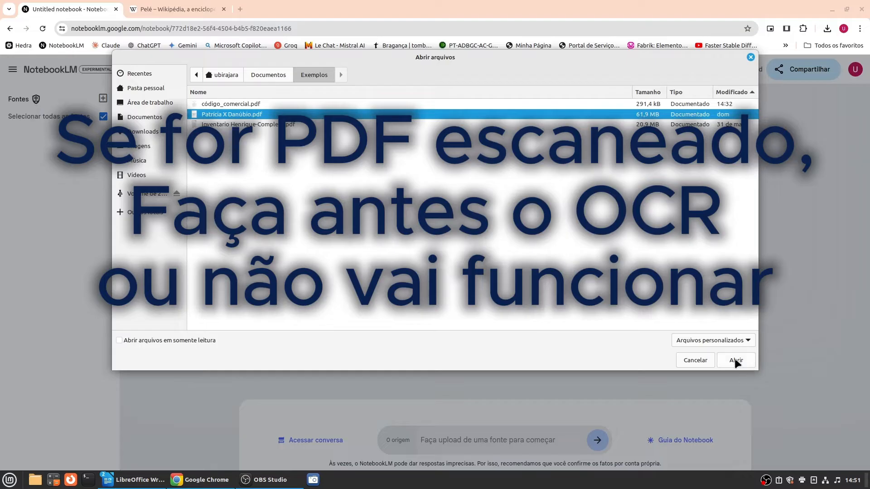
left_click(735, 360)
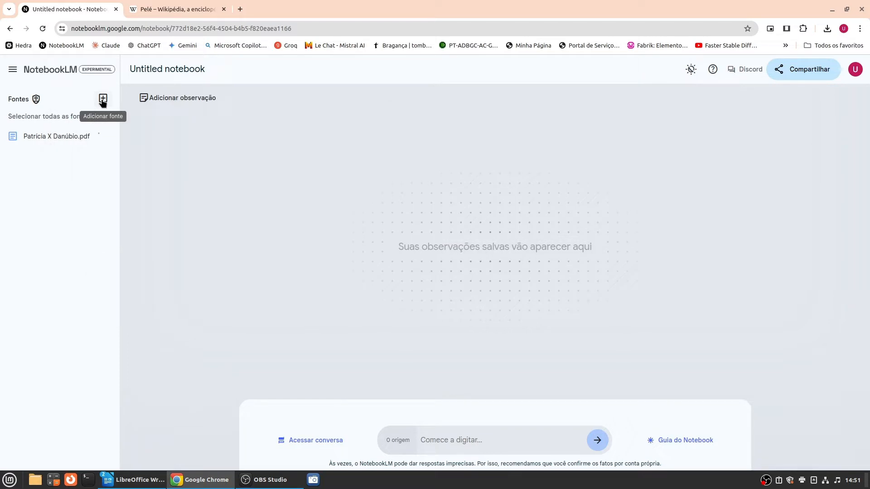
left_click(102, 99)
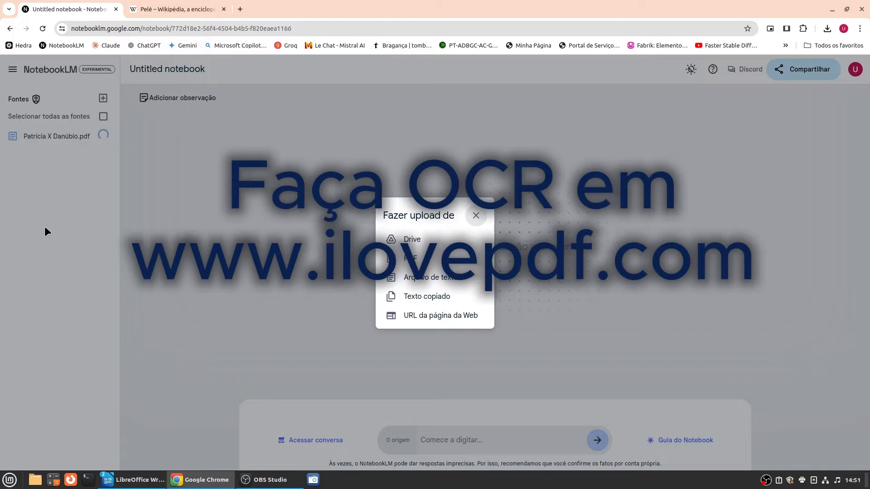
left_click(474, 216)
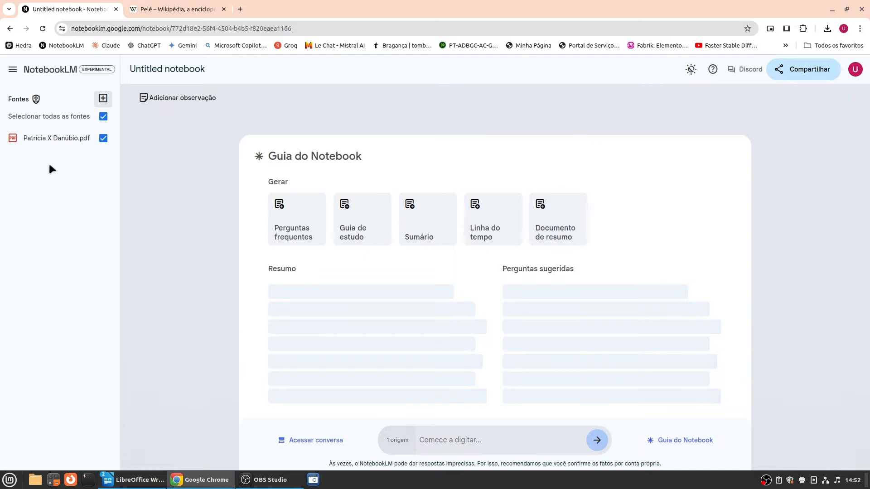
left_click(103, 143)
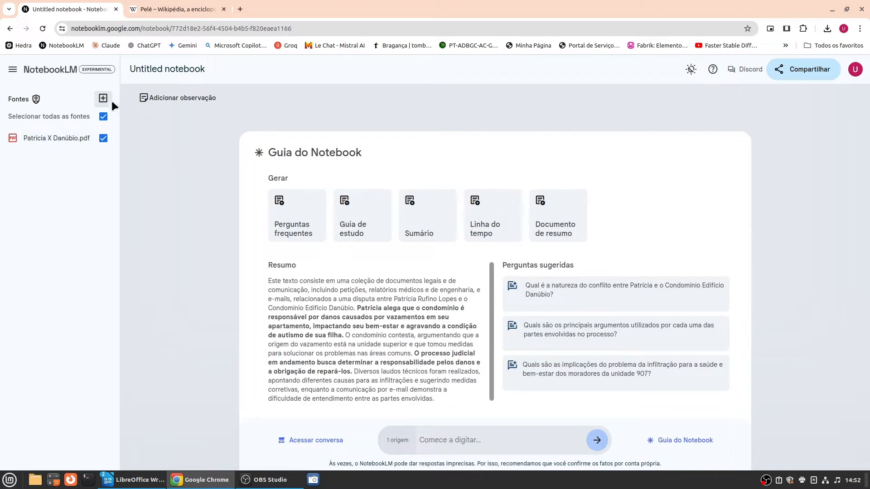
left_click(104, 117)
left_click_drag(286, 277, 347, 290)
left_click(317, 329)
Ask the notebook for all case facts, judicial acts, decisions and attached documents in chronological order, with a brief description of each.
type("Informe todos ")
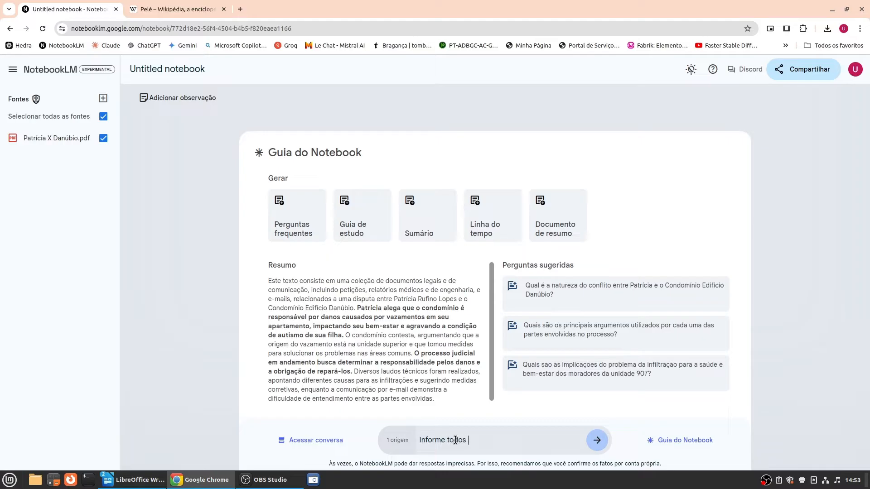
type("os fato")
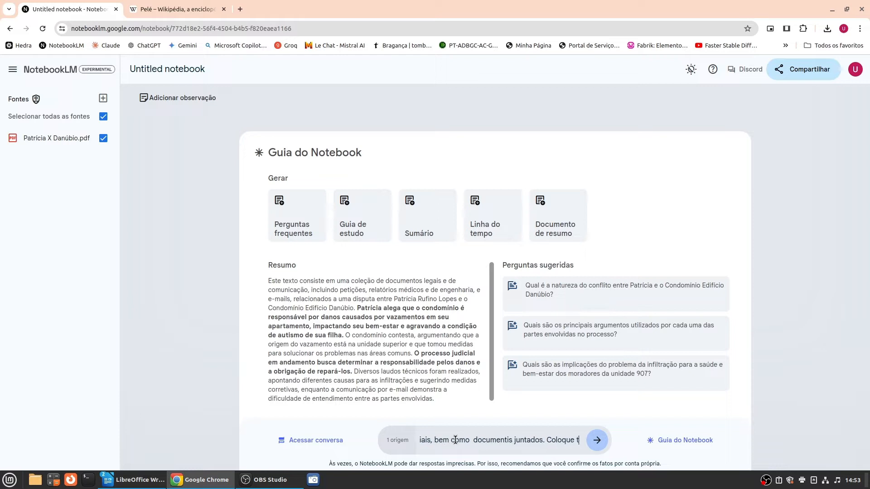
type("ordem crono")
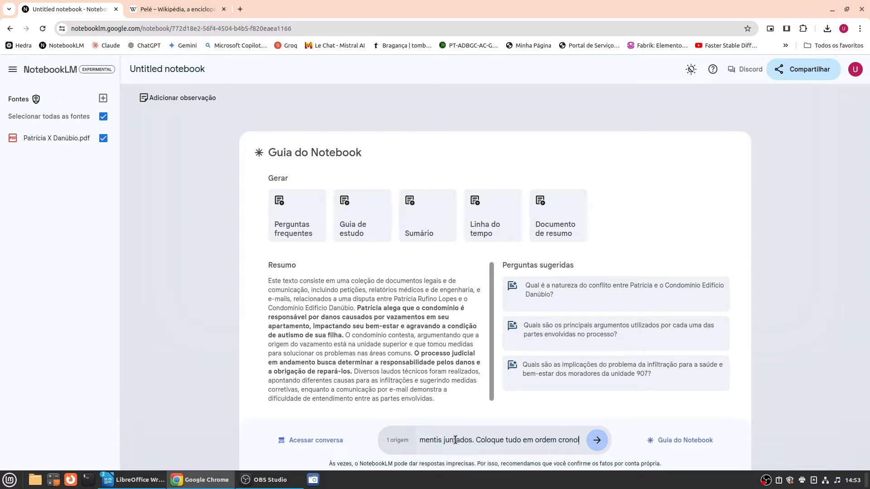
type("lógica e com uma breve ")
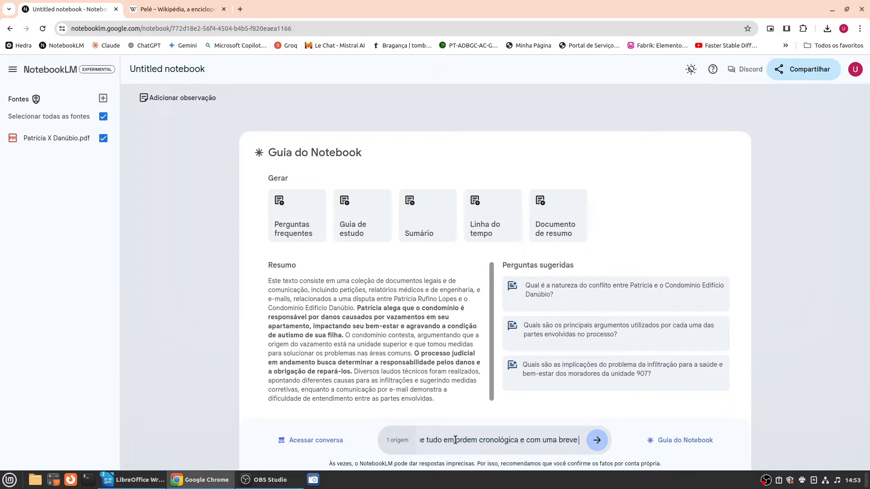
type("descrição de cda")
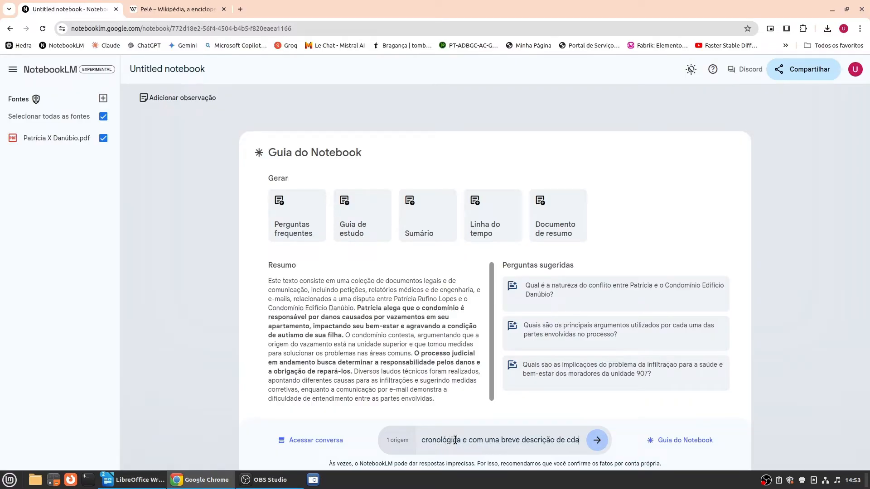
type(" fato ou documento.")
key("Return")
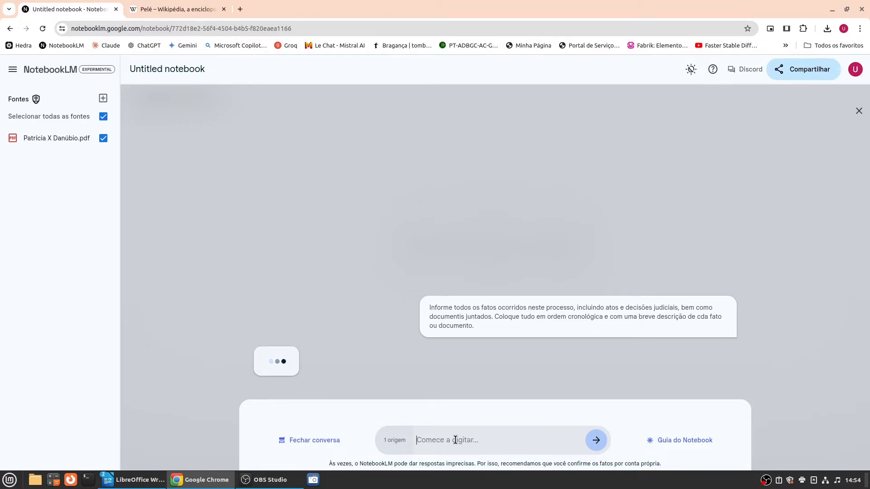
Review the generated case timeline and submit the request "Faça um resumo de cda uma das petições do processo.".
scroll(415, 181, "up", 15)
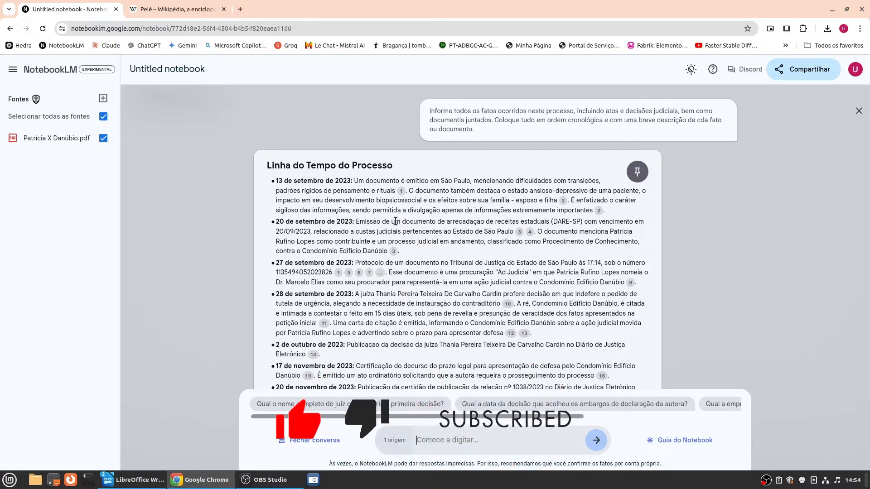
scroll(395, 221, "down", 2)
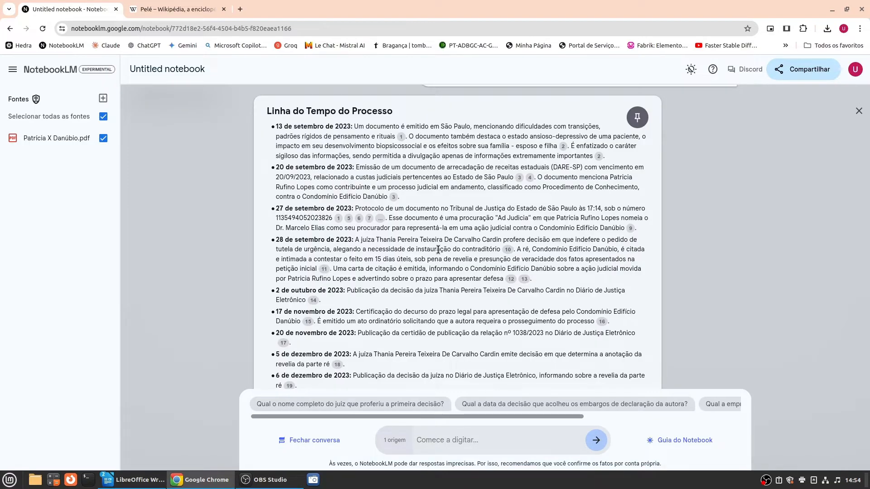
scroll(438, 250, "down", 10)
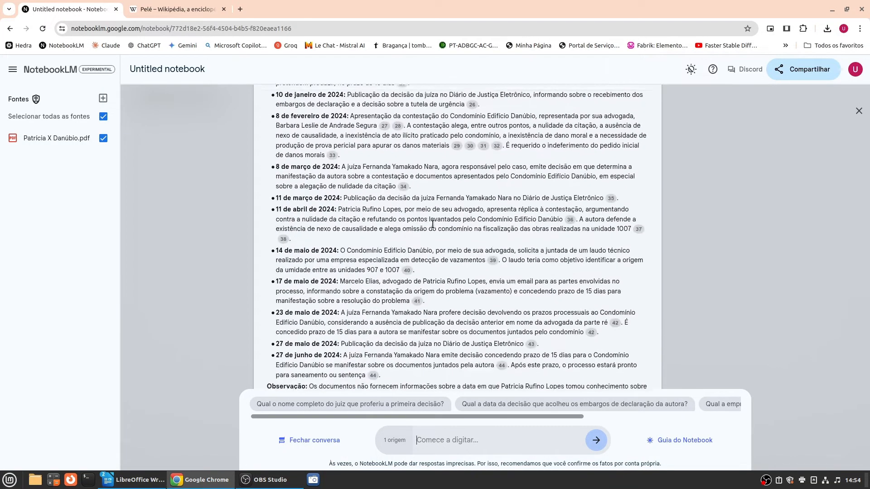
scroll(433, 224, "down", 3)
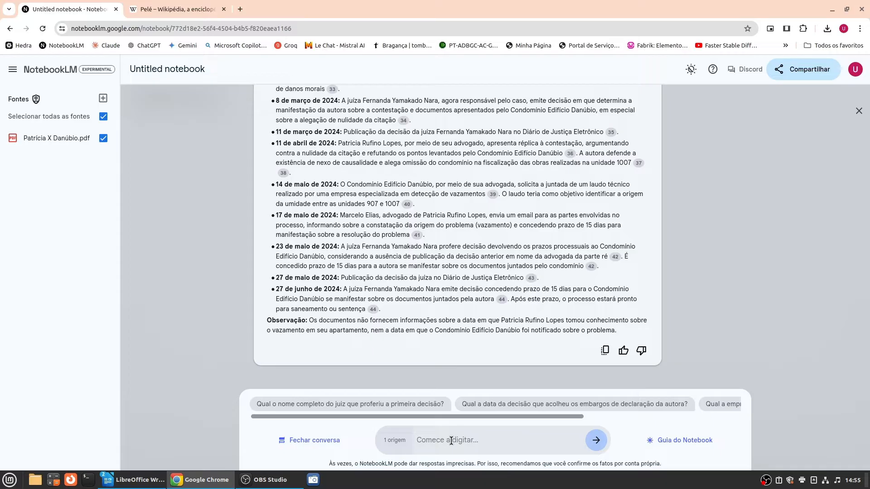
type("Faça um resumo de cda uma das petições do processo.")
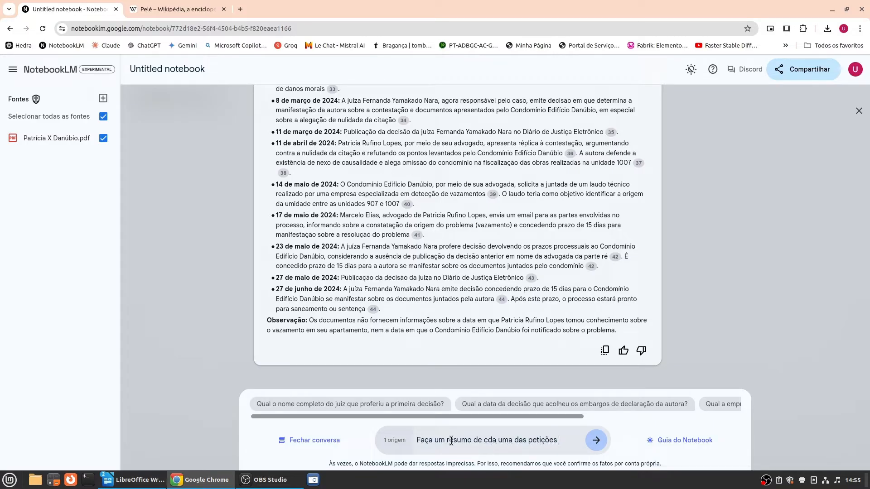
key("Return")
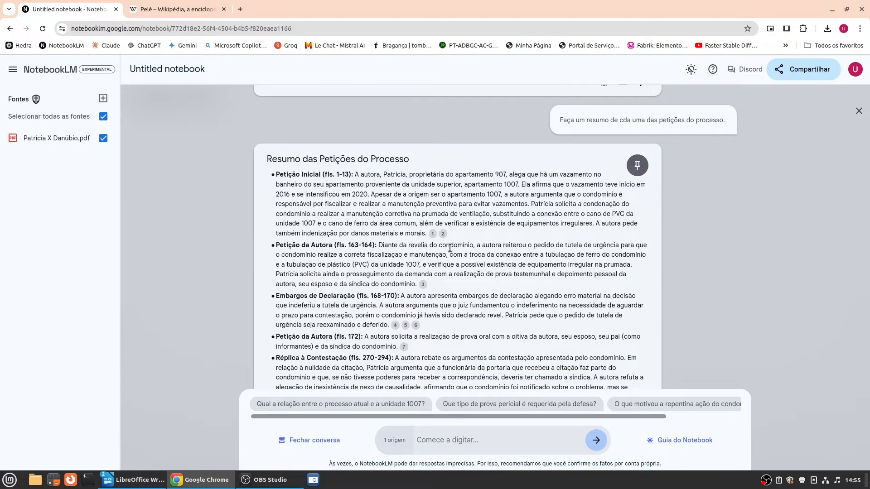
Read through the petition summaries, from the initial petition to the plaintiff's petition at fls. 301-302.
scroll(449, 249, "down", 2)
scroll(480, 263, "down", 2)
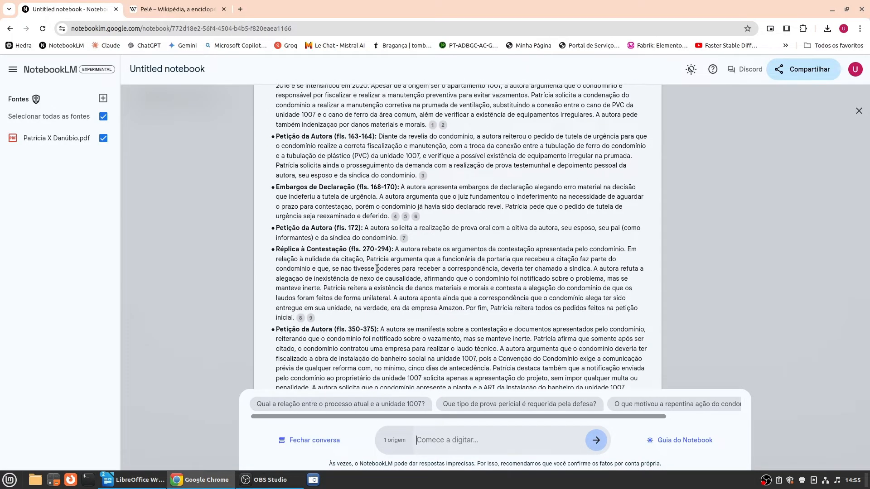
scroll(289, 328, "down", 2)
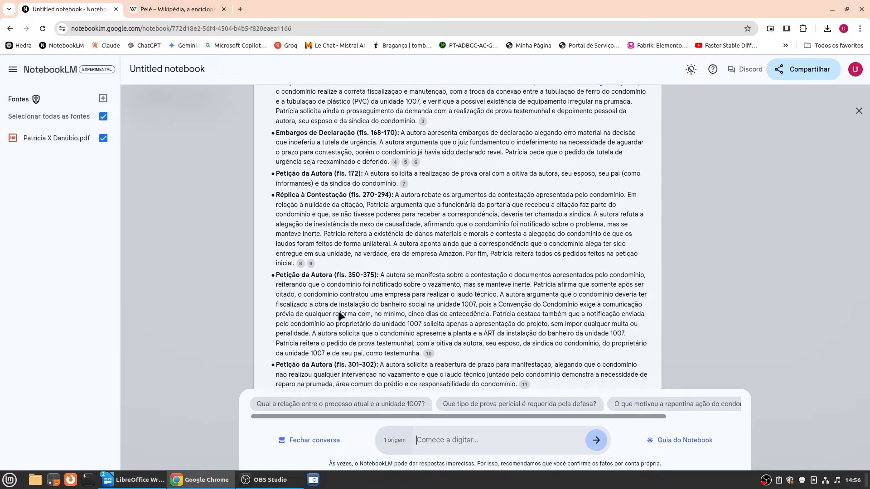
scroll(516, 238, "down", 2)
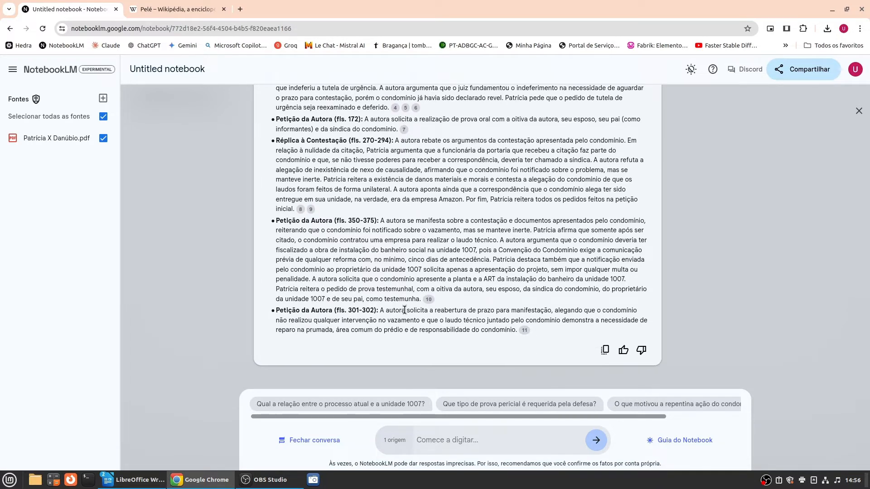
scroll(426, 195, "up", 3)
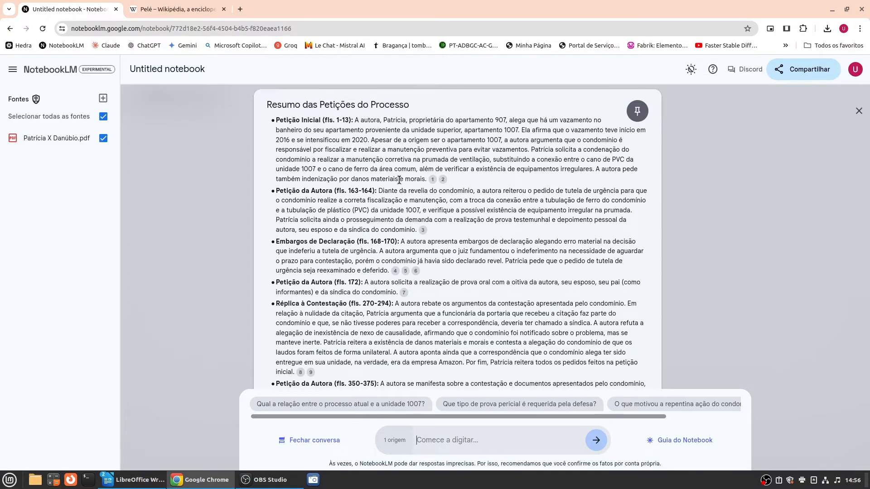
scroll(399, 181, "down", 2)
scroll(397, 291, "down", 1)
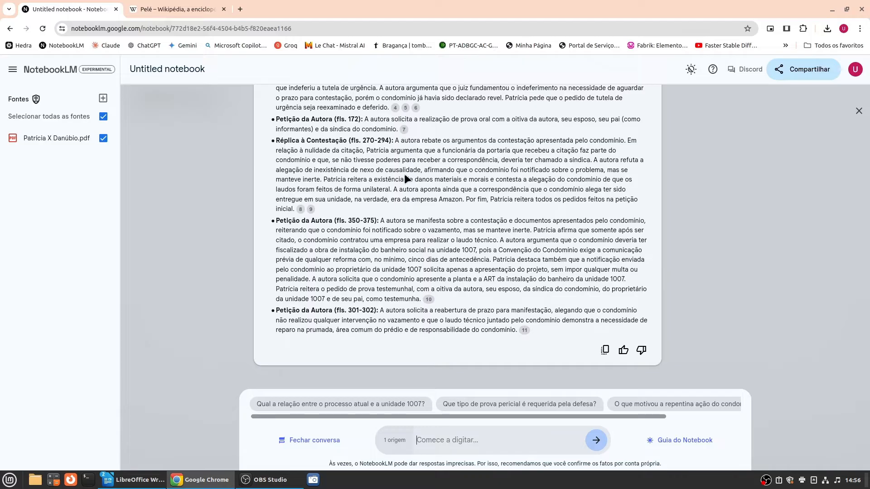
scroll(381, 186, "up", 1)
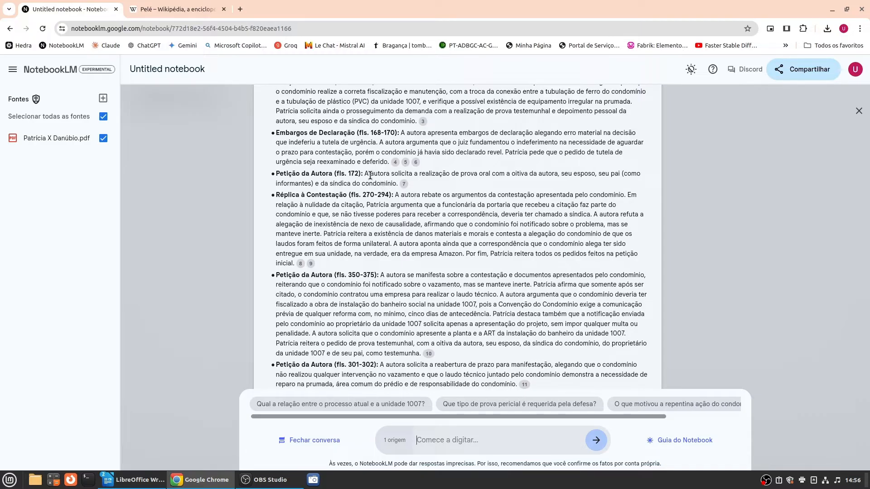
Open citation 7 of the fls. 172 petition summary and examine the cited passage in the source PDF and in the citation preview.
left_click_drag(369, 174, 512, 176)
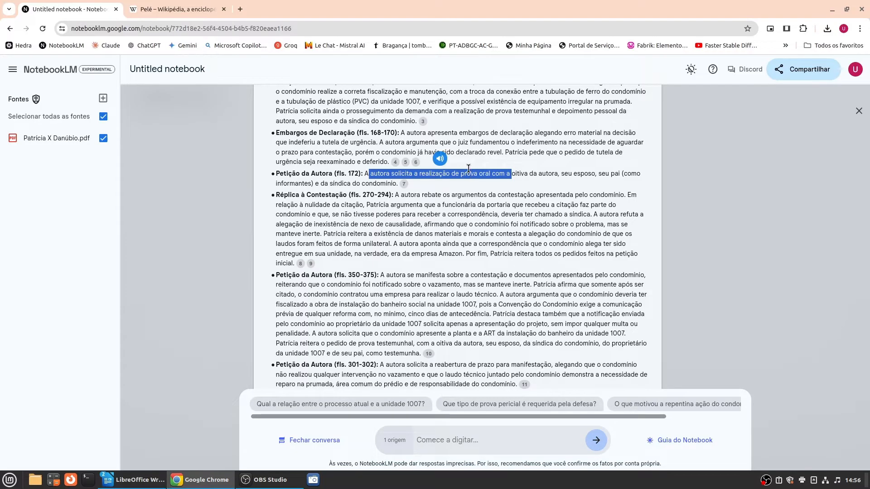
left_click(403, 184)
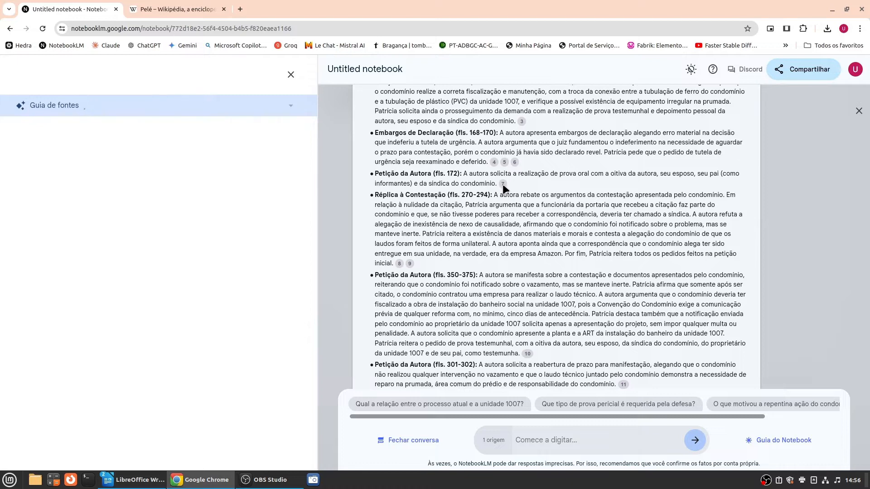
scroll(148, 245, "down", 3)
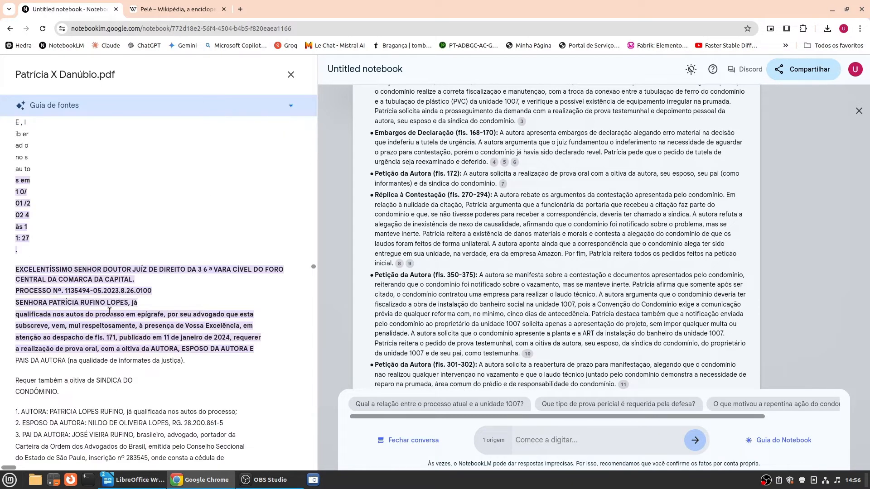
scroll(136, 304, "down", 2)
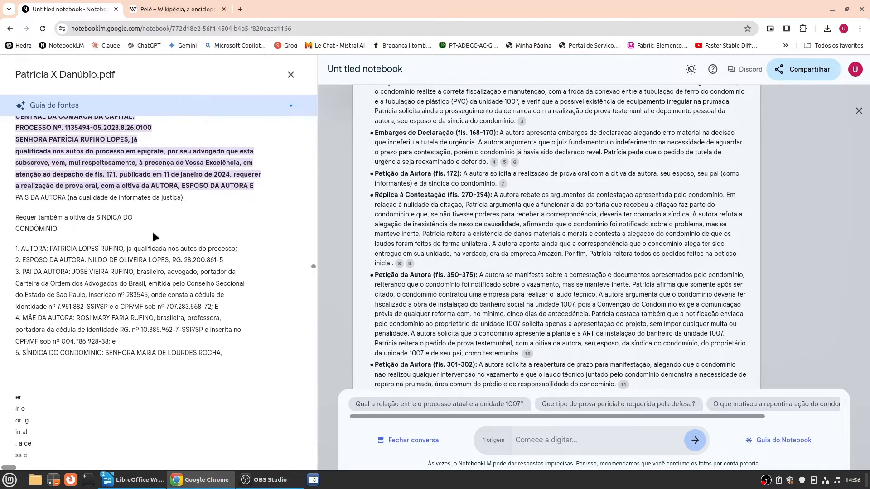
scroll(163, 237, "down", 6)
scroll(163, 244, "down", 5)
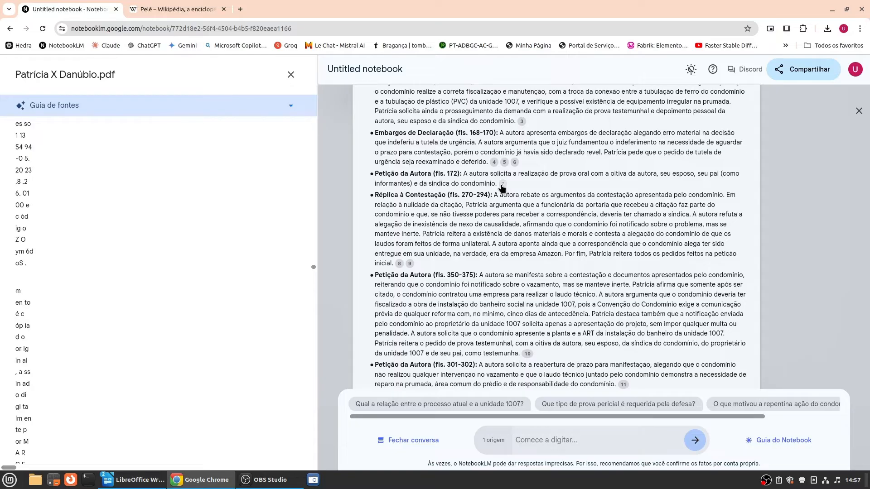
mouse_move(502, 185)
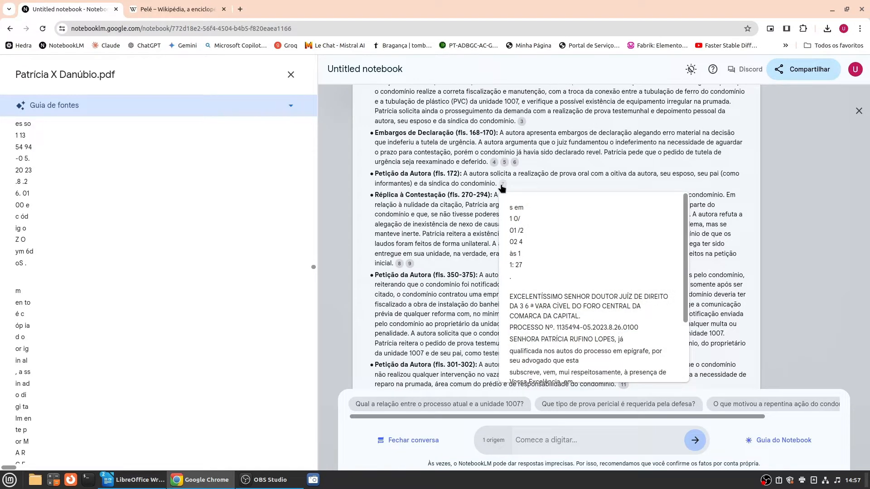
scroll(520, 197, "down", 2)
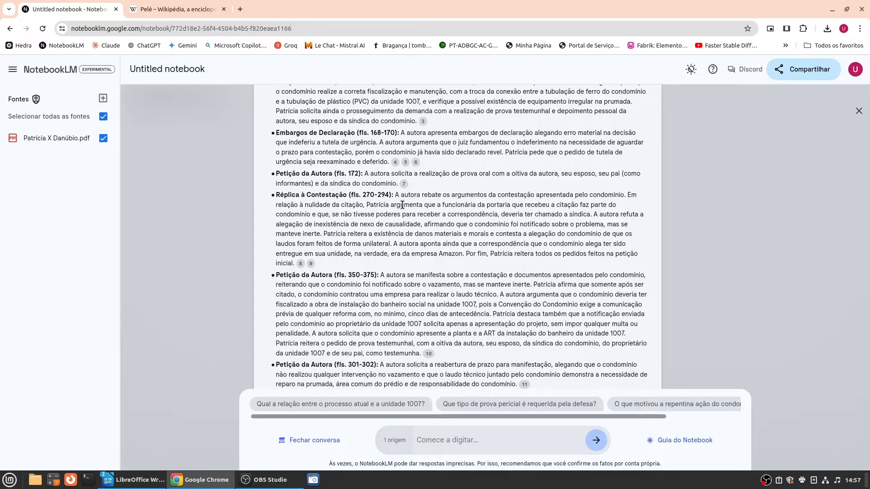
Ask the notebook "Quais são os argumentos jurídicos trazidos com a contestação?".
scroll(402, 205, "down", 2)
scroll(407, 260, "up", 5)
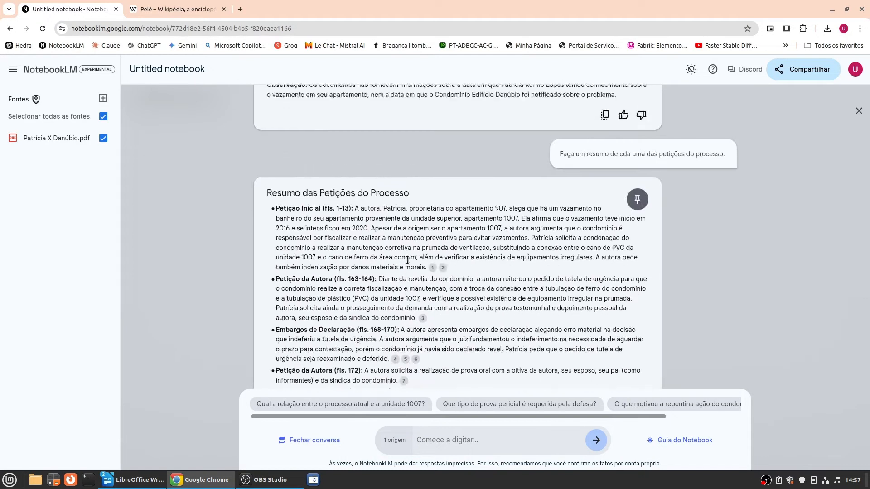
scroll(407, 260, "down", 5)
left_click(447, 439)
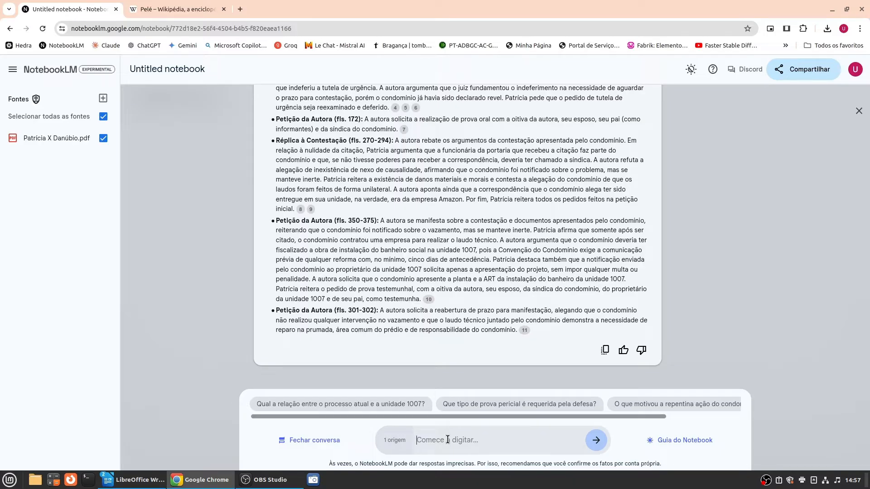
type("Quais são or")
key("BackSpace")
type("s argumentos jurídicos trazidos com a")
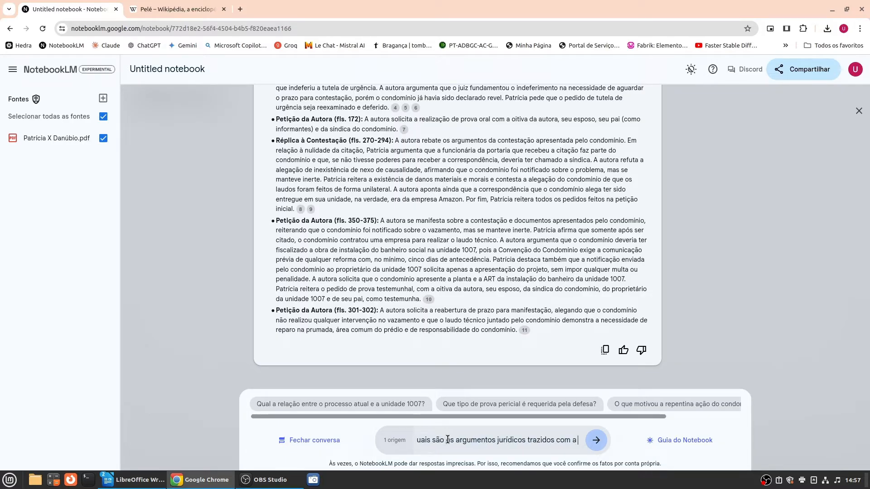
type(" contets")
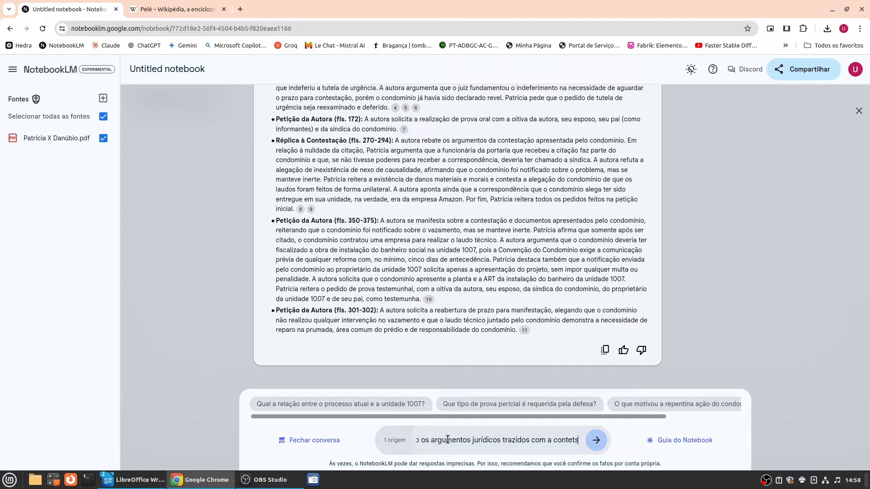
key("BackSpace")
key("BackSpace")
type("stação?")
key("Return")
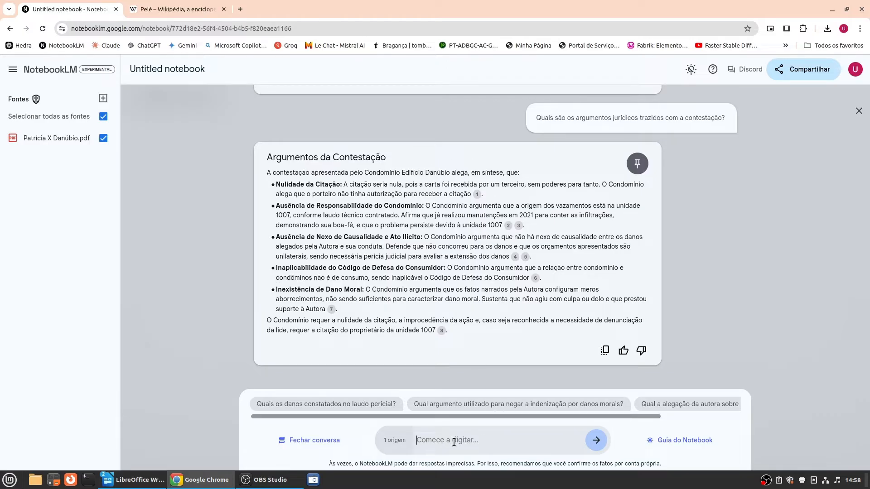
Ask the notebook "Quais são os pedidos da inicial?" and "Quais as provas requeridas pelas partes?" as two separate questions.
type("Qu")
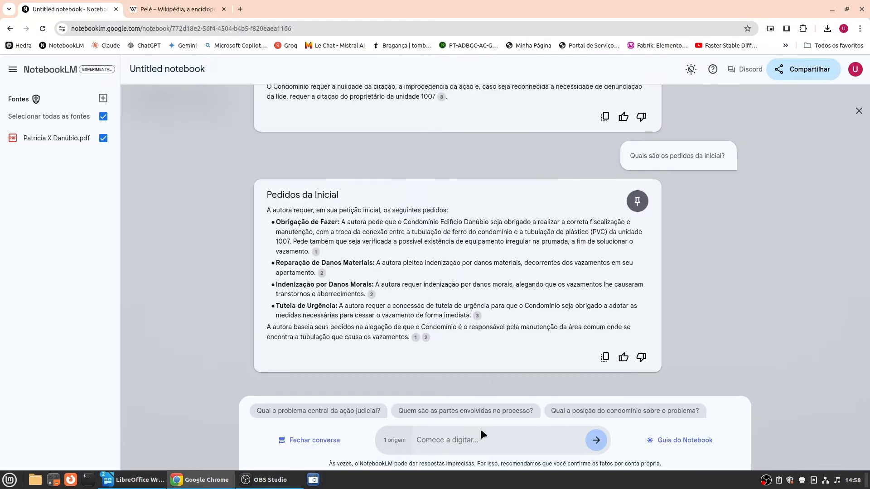
type("Quais as provas req")
type("ueridas pelas partes?")
key("Return")
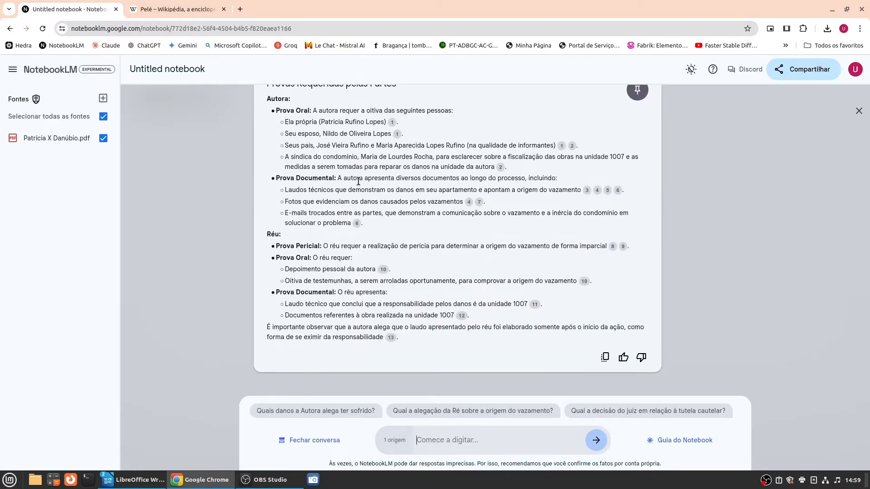
Save the "Pedidos da Inicial" answer from the conversation as a note.
scroll(358, 181, "up", 1)
scroll(350, 290, "down", 1)
scroll(423, 243, "up", 6)
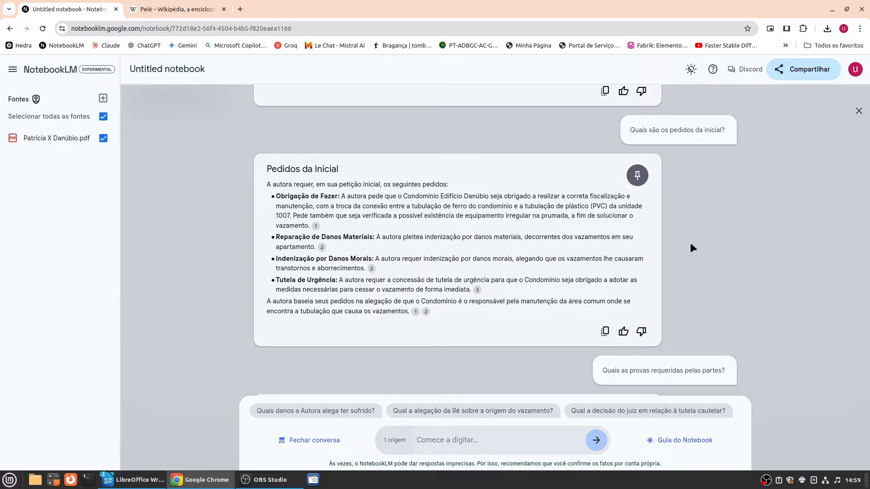
left_click(637, 175)
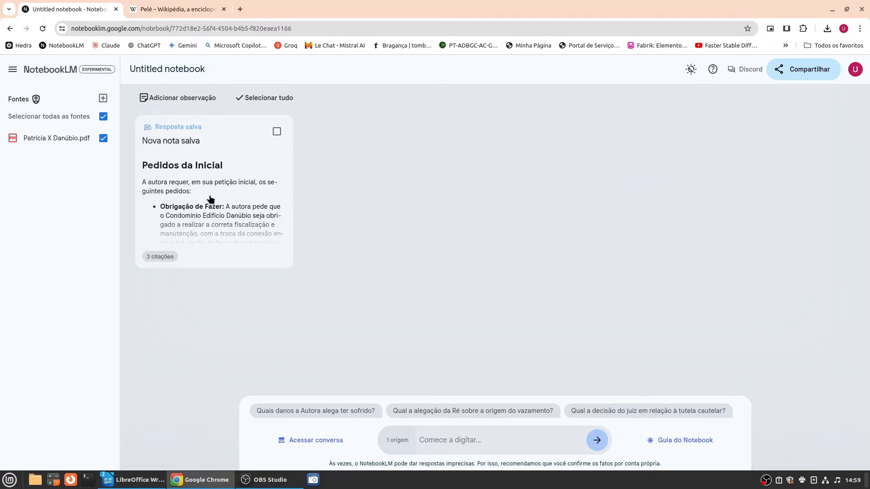
Reopen the conversation and save the "Linha do Tempo do Processo" answer as a note.
left_click(288, 440)
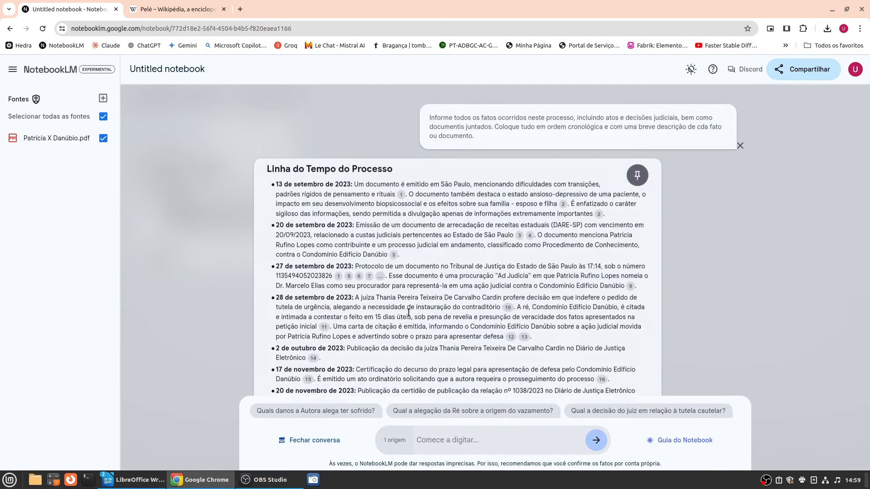
scroll(439, 231, "down", 12)
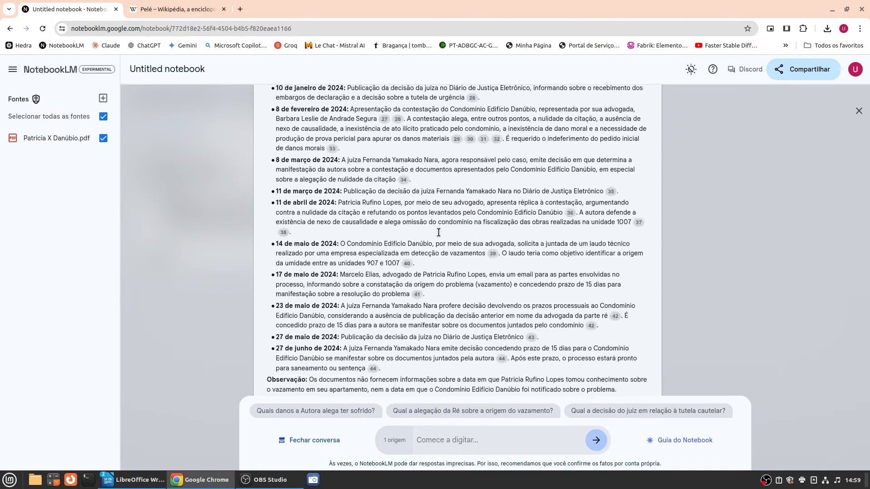
scroll(438, 233, "down", 3)
scroll(438, 233, "up", 15)
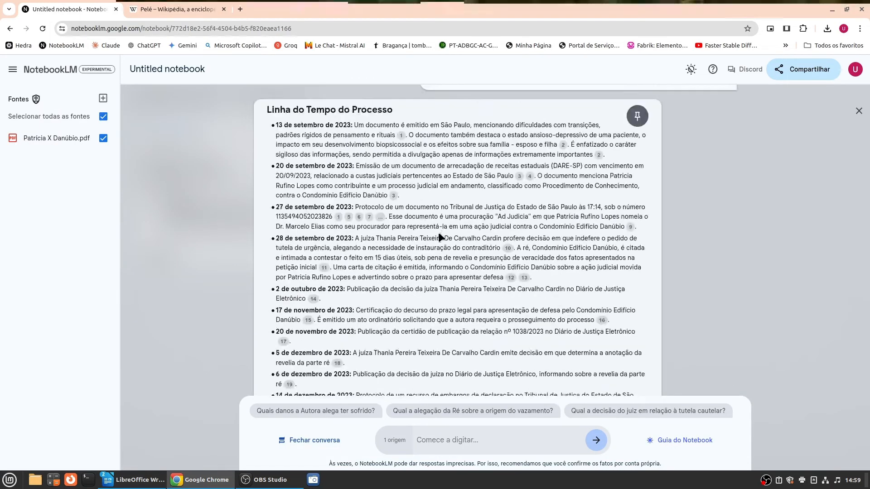
left_click(637, 116)
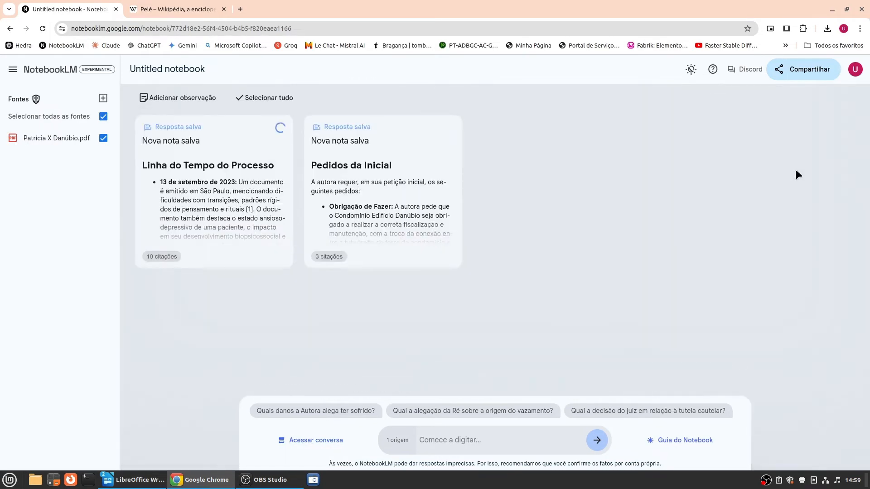
Rename the notebook as "Process teste".
left_click(47, 68)
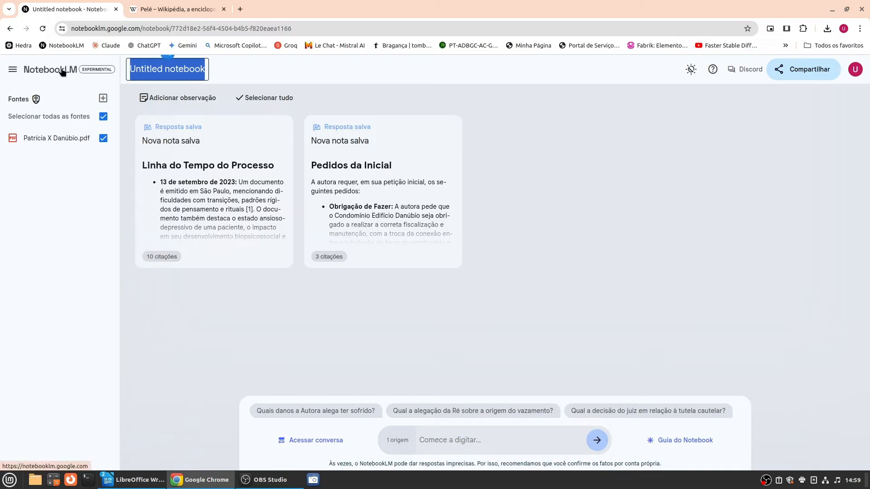
type("Process teste")
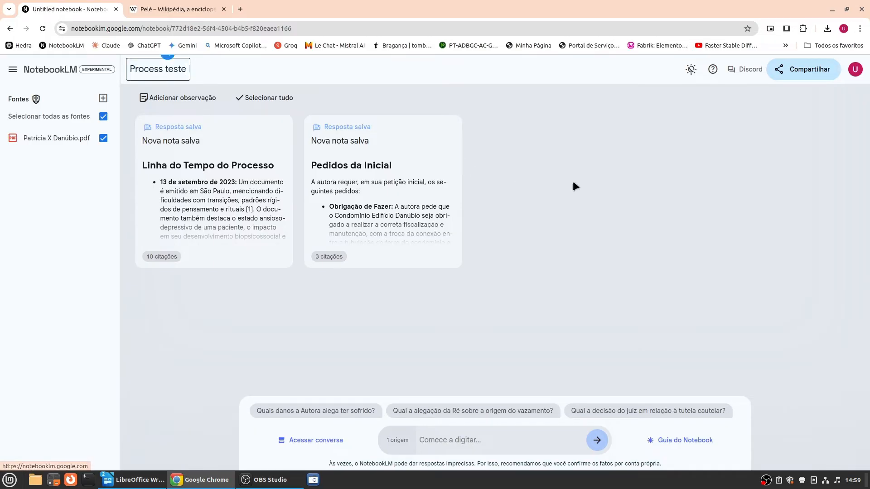
left_click(608, 192)
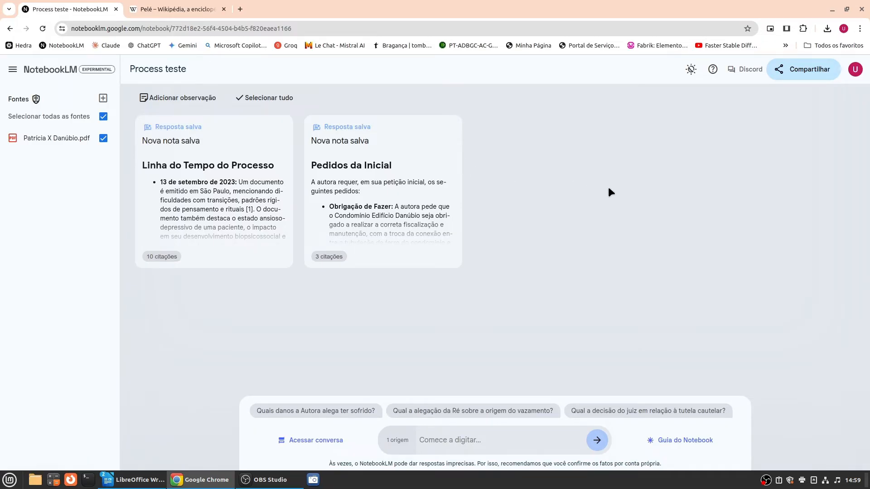
Return to the conversation and review the case timeline from its first entry to the closing observation.
left_click(310, 440)
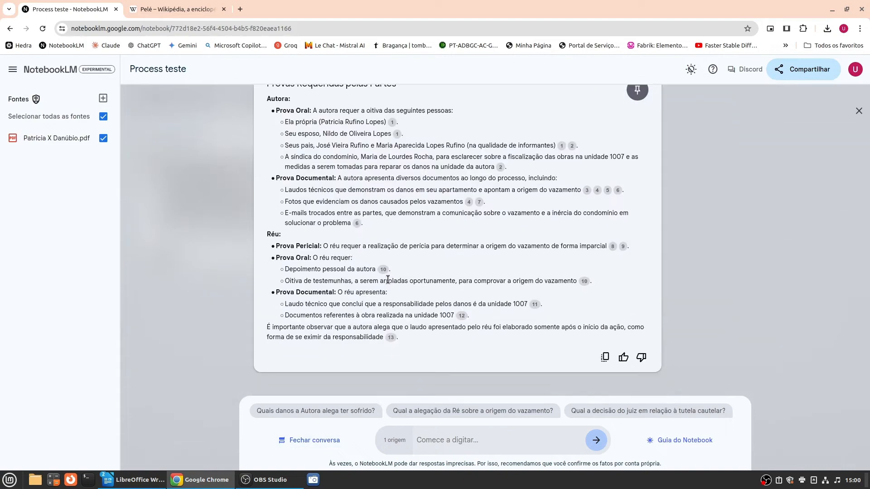
scroll(391, 281, "up", 3)
scroll(391, 282, "up", 15)
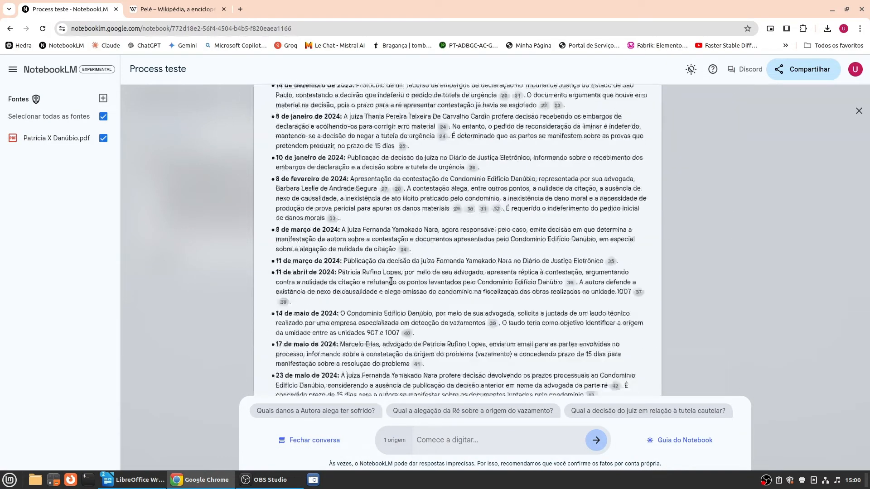
scroll(673, 241, "up", 7)
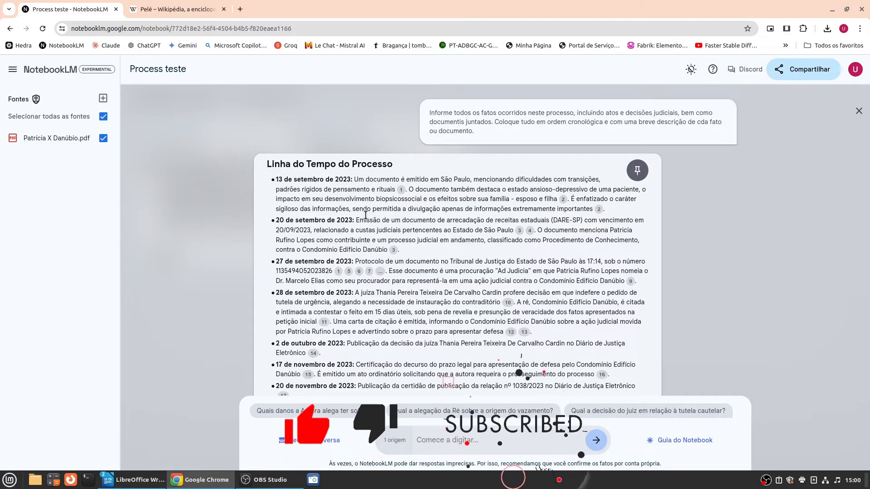
scroll(357, 207, "down", 15)
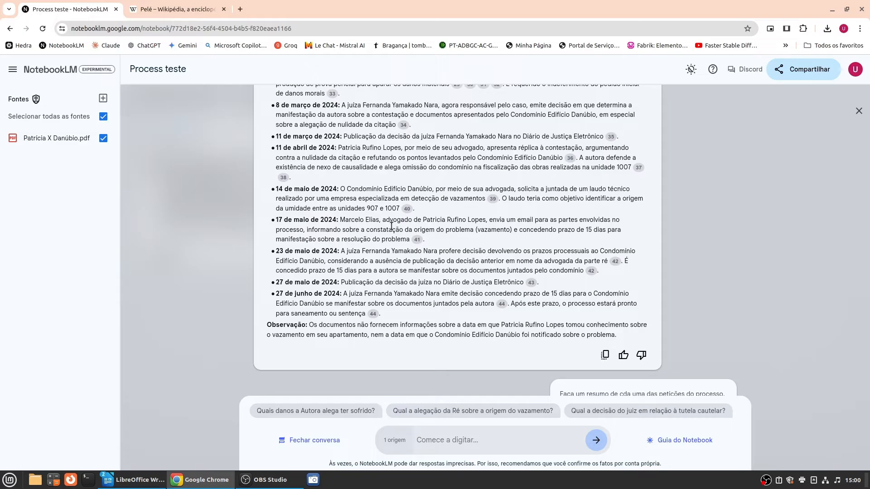
scroll(319, 196, "up", 15)
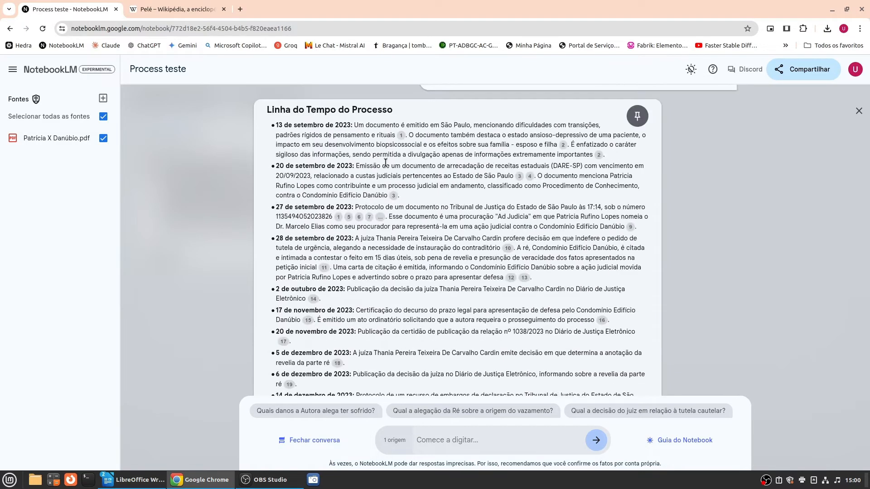
scroll(408, 251, "down", 15)
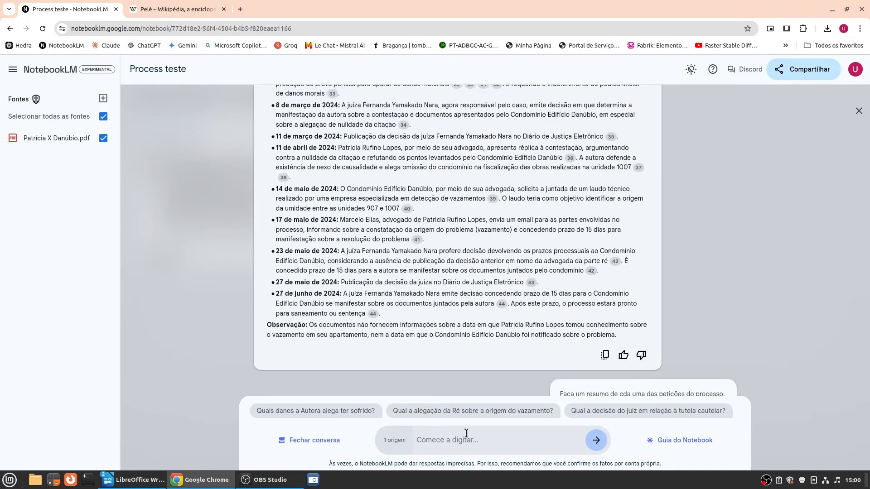
Submit the request "Crie uma tabela com as datas e um resumo de cada uma das petições do processo." and review the resulting table.
left_click(466, 433)
type("Crie uma tabela com as datas e um resumo de ca")
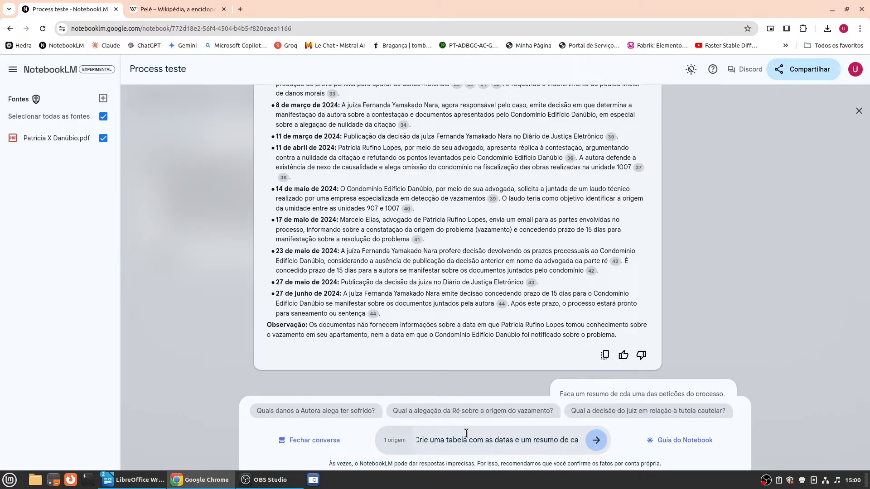
type("da uma das petições")
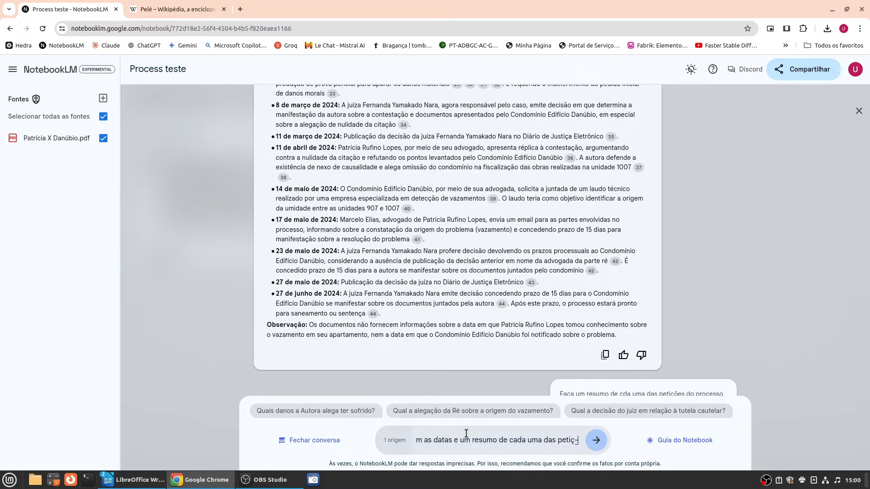
type(" do processo.")
key("Return")
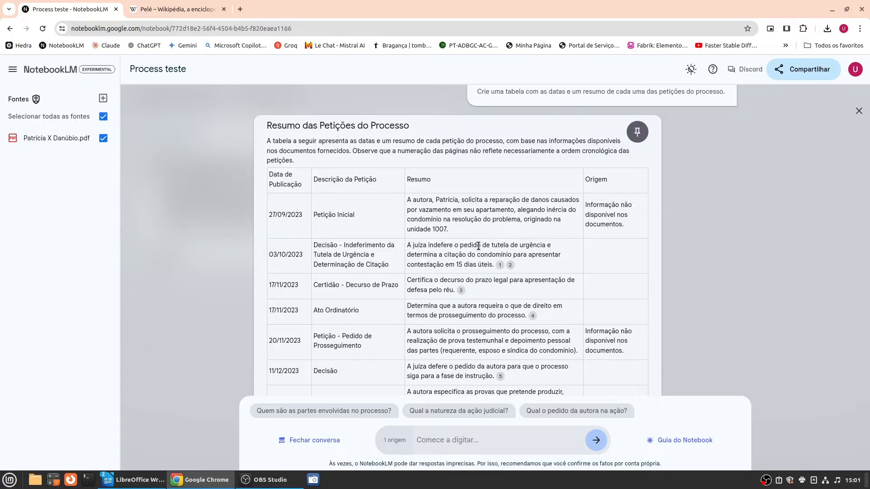
scroll(461, 244, "down", 10)
scroll(461, 245, "up", 5)
scroll(461, 245, "up", 10)
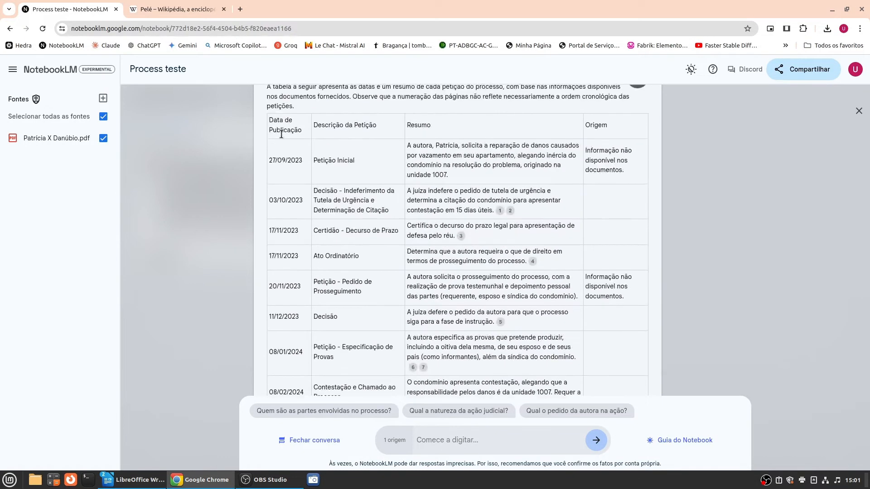
scroll(426, 212, "down", 6)
scroll(426, 213, "down", 10)
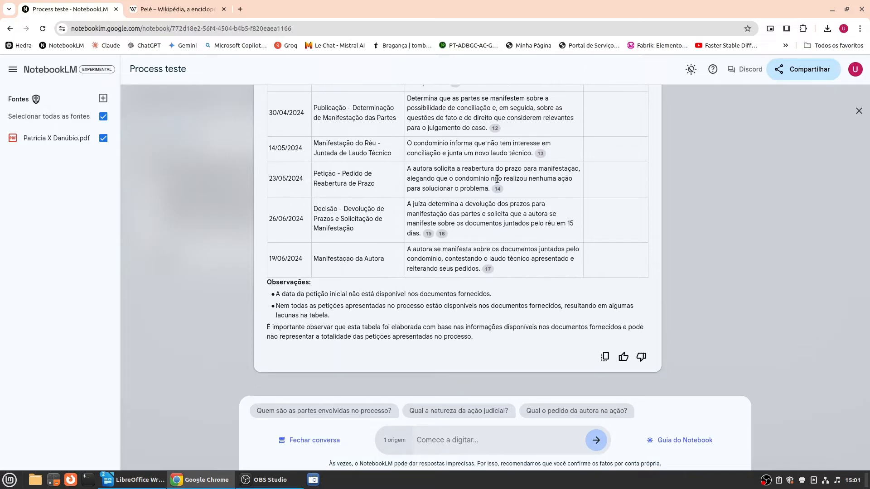
Ask the notebook "Qual é o valor da causa e qual é o valor das custas recolhidas, que consta nas guias de recolhimento.".
left_click(463, 442)
type("Qual é o valor da causa e qua")
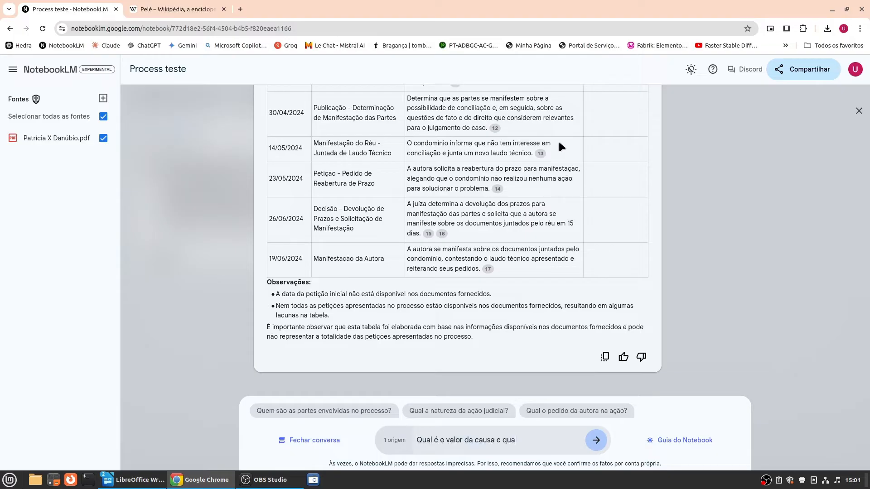
type("l é o valor das custas recolhidas, que consta nas guias de recolhimento.")
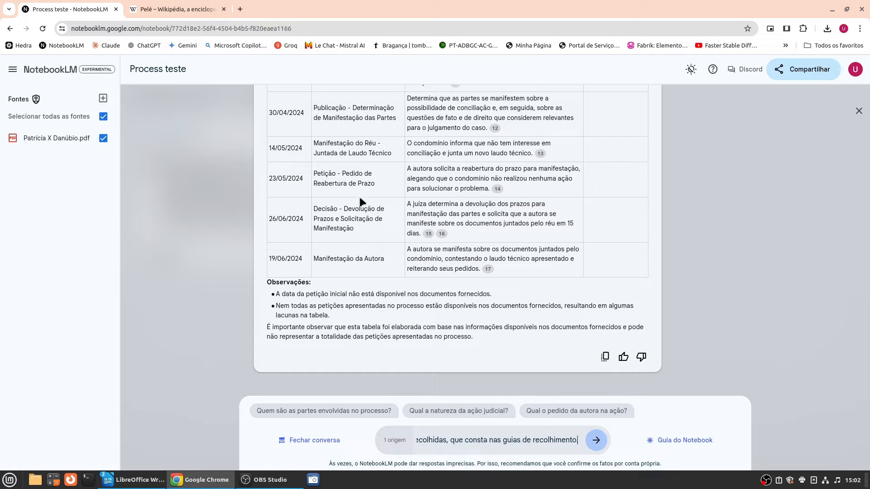
key("BackSpace")
key("BackSpace")
left_click(596, 441)
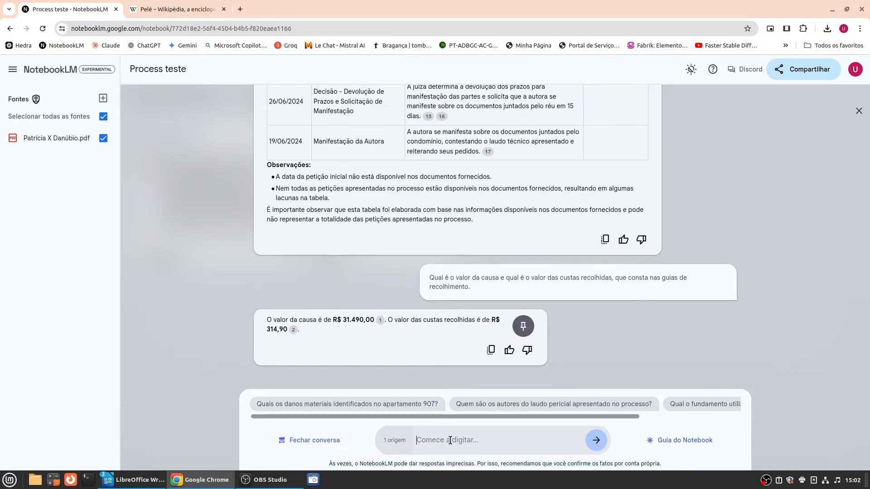
Go back through the conversation to the case timeline and select the text of its entries from 13 to 28 de setembro de 2023.
scroll(406, 265, "up", 6)
scroll(406, 268, "up", 15)
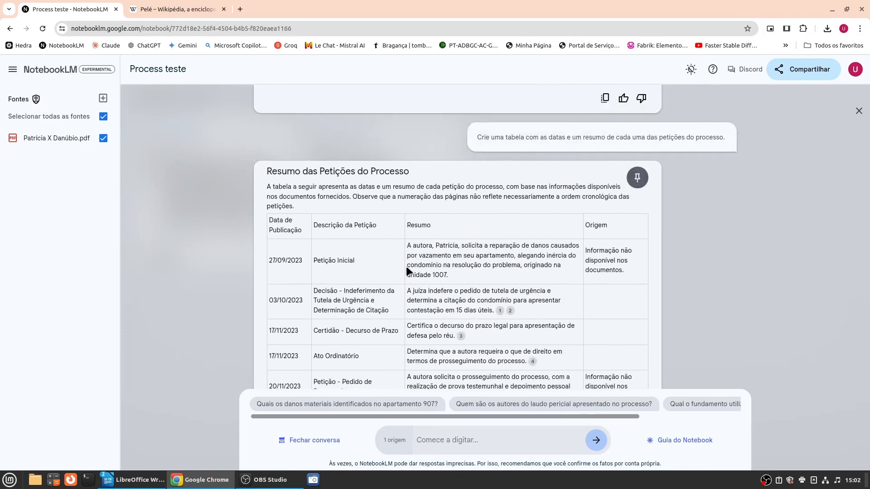
scroll(405, 270, "up", 15)
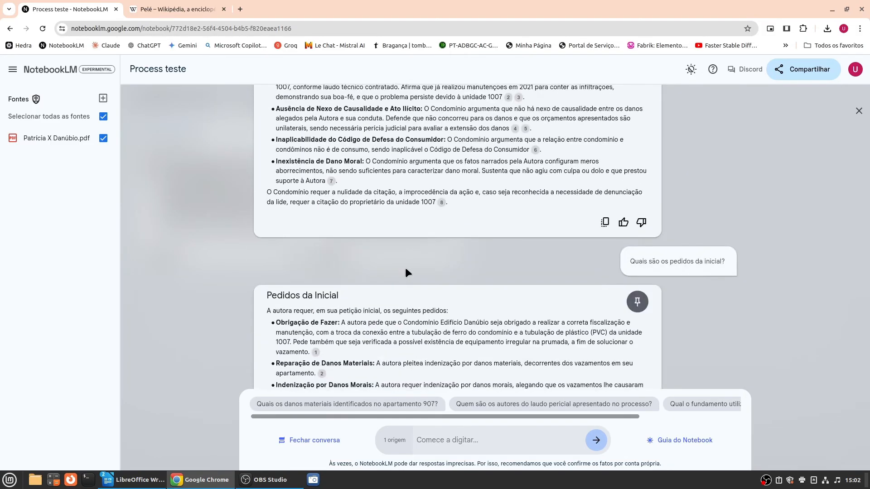
scroll(405, 271, "up", 15)
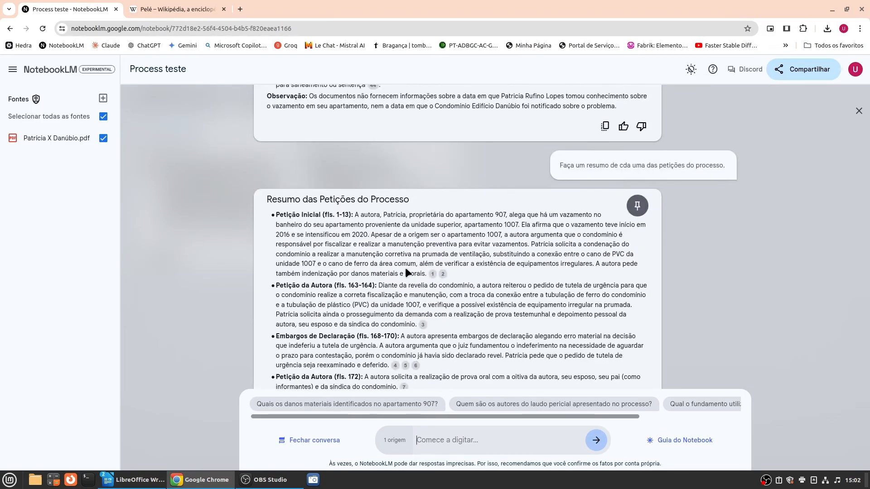
scroll(404, 269, "up", 7)
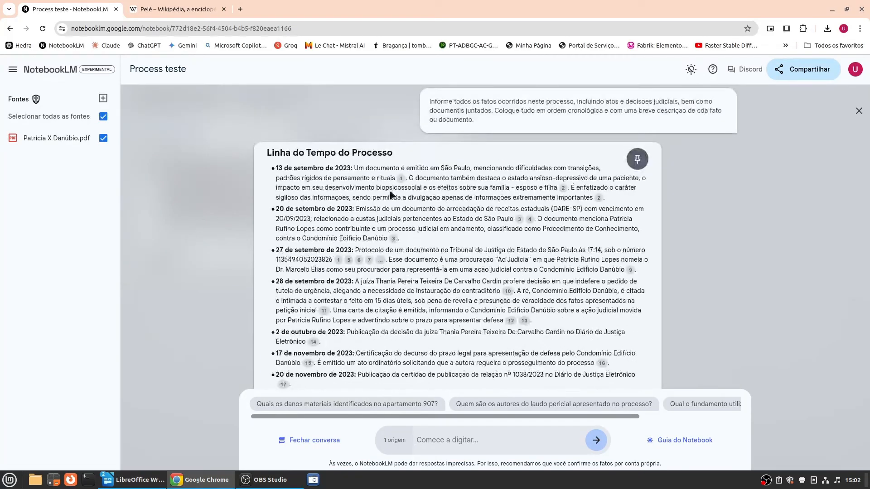
left_click_drag(437, 167, 430, 325)
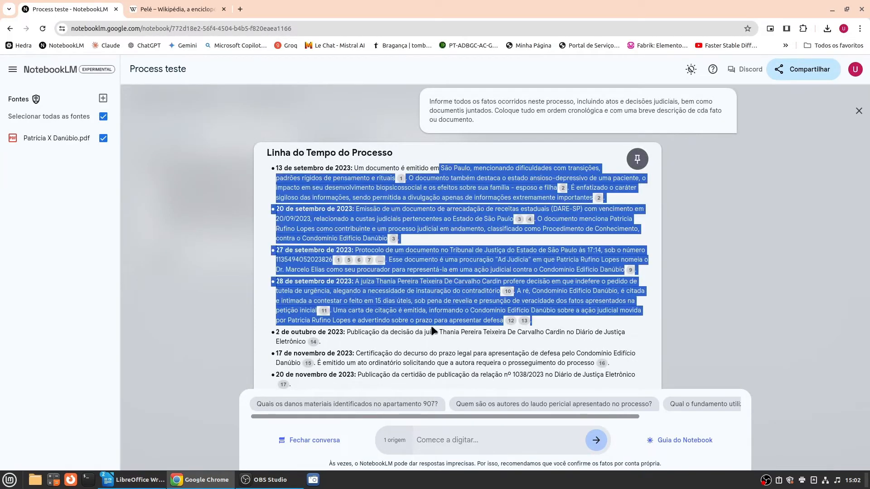
left_click(421, 313)
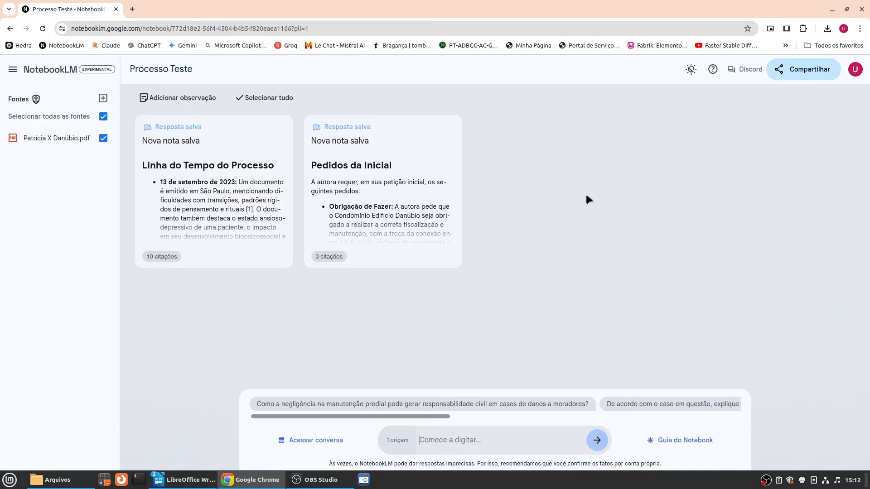
Ask the notebook "Forneça os nomes de todas as pessoas envolvidas nestes documentos, informando o primeiro nome, bairro e municípiio. Apresente tudo em forma de tabela.".
type("Forneça os nomes de ")
type("todas as pess")
type("oas envolvidas nestes")
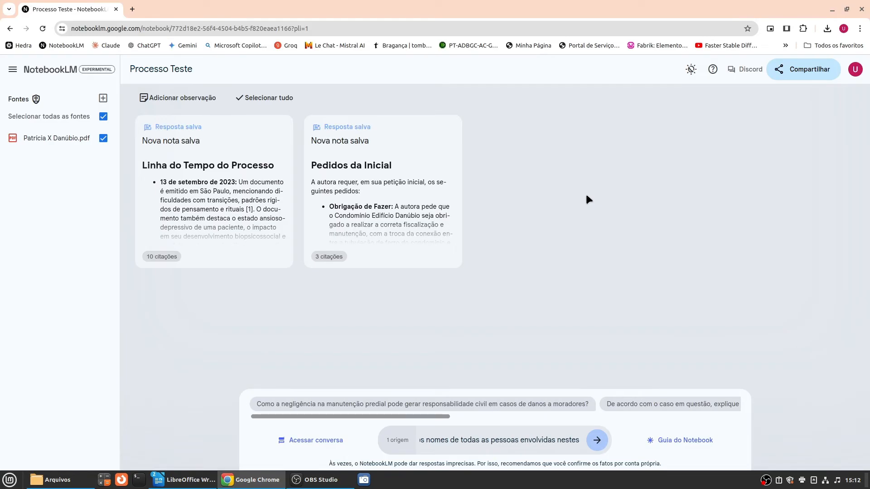
type(" document")
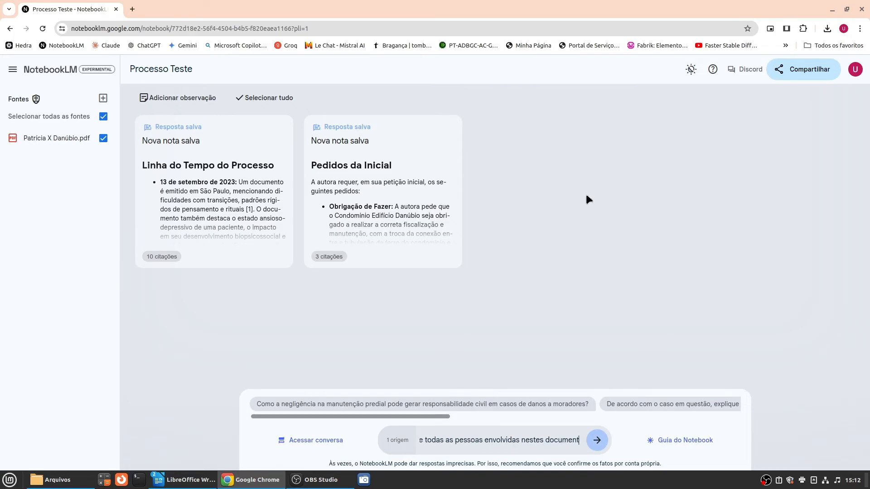
type("os, informando o prie")
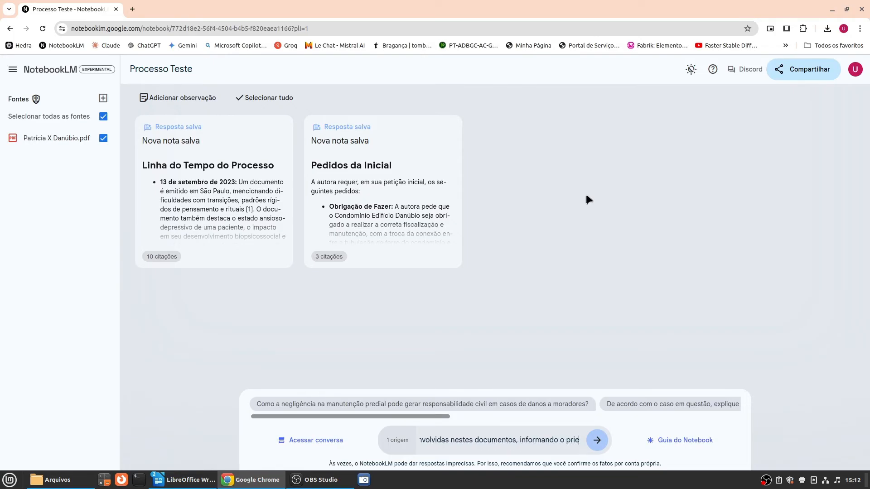
key("BackSpace")
type("meiro nome, ")
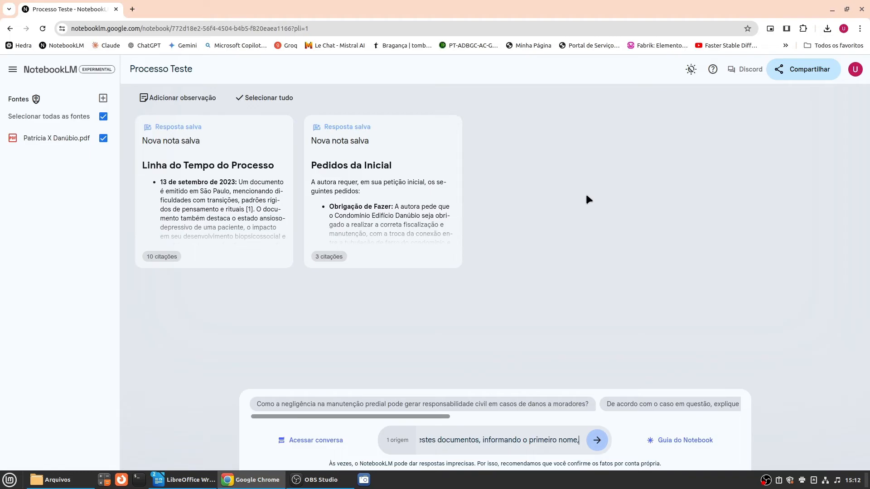
type("e o s")
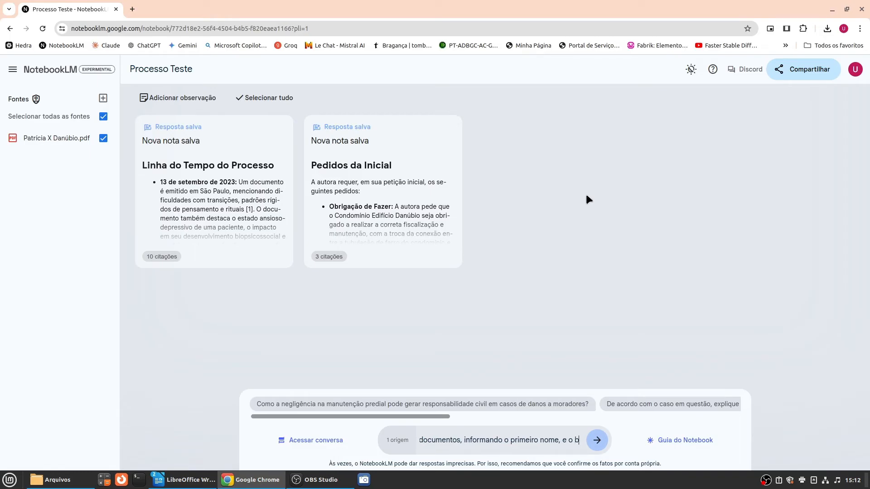
key("BackSpace")
key("BackSpace")
key("BackSpace")
key("BackSpace")
key("BackSpace")
type("bairro e ci")
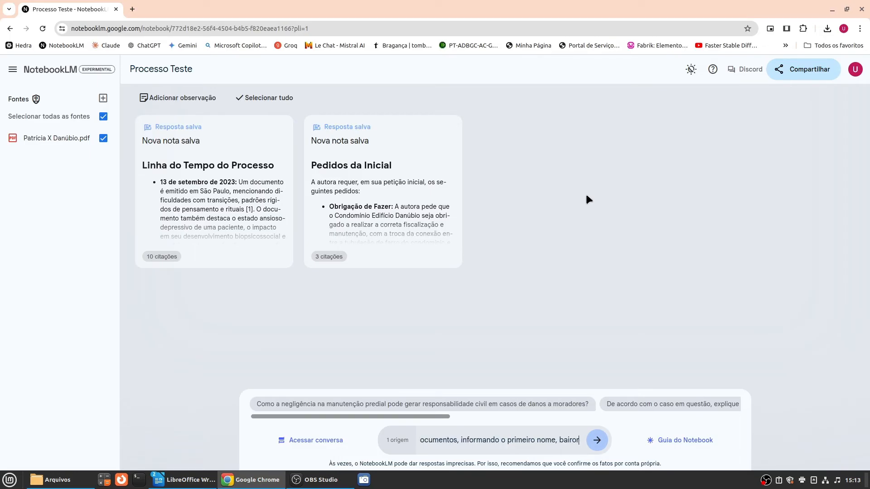
key("BackSpace")
key("BackSpace")
type("municípiio. Aprese")
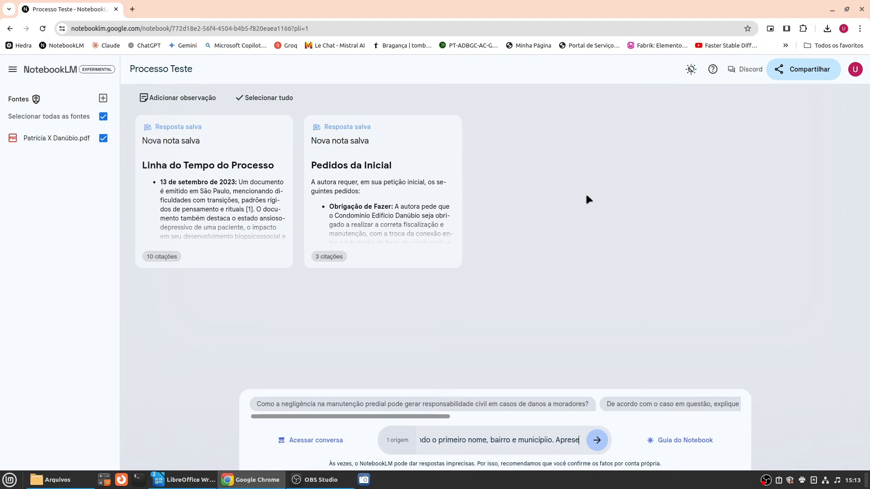
type("nte tudo em forma de tabela.")
key("Return")
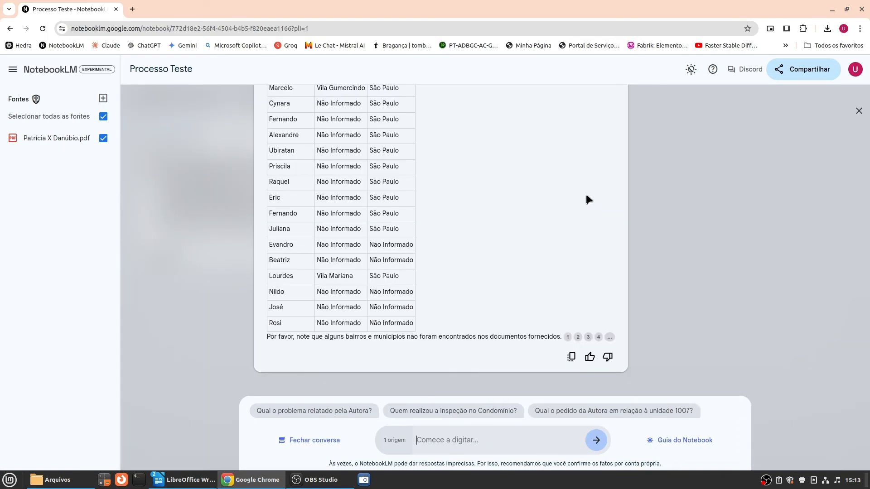
Examine the table of people involved, checking the first name, bairro and município columns and the closing note.
scroll(434, 225, "up", 3)
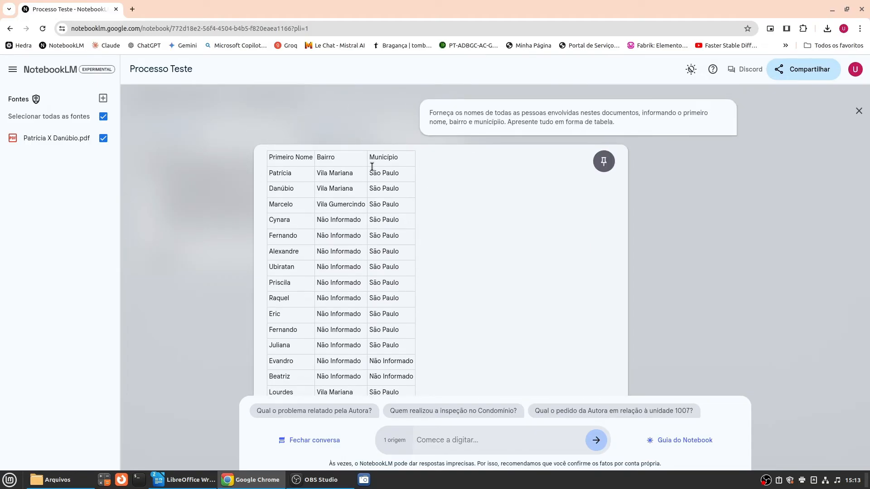
scroll(363, 175, "down", 2)
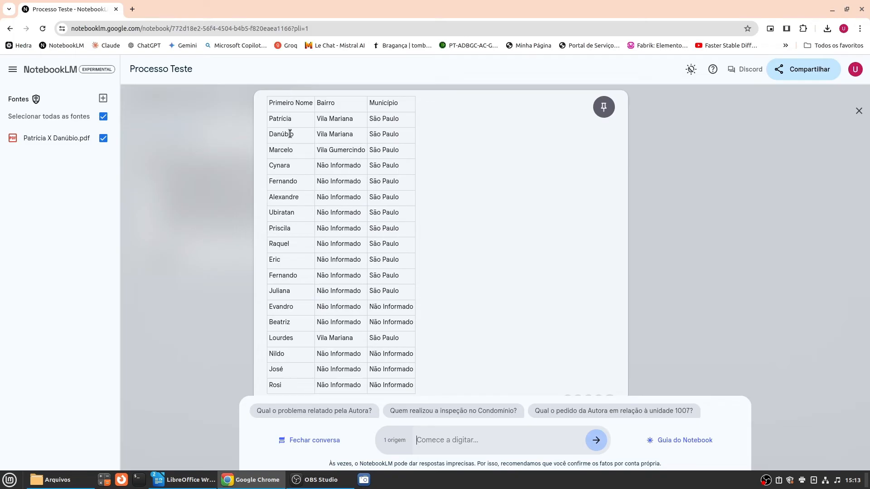
scroll(297, 226, "down", 2)
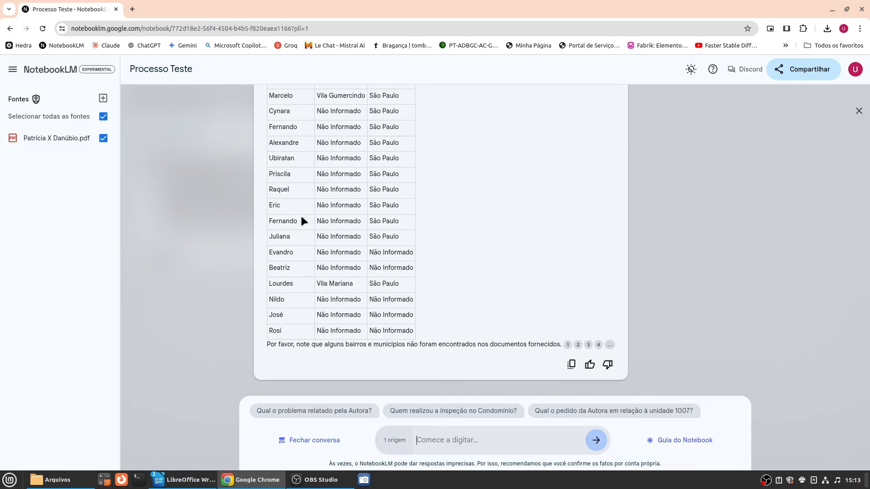
scroll(355, 311, "up", 2)
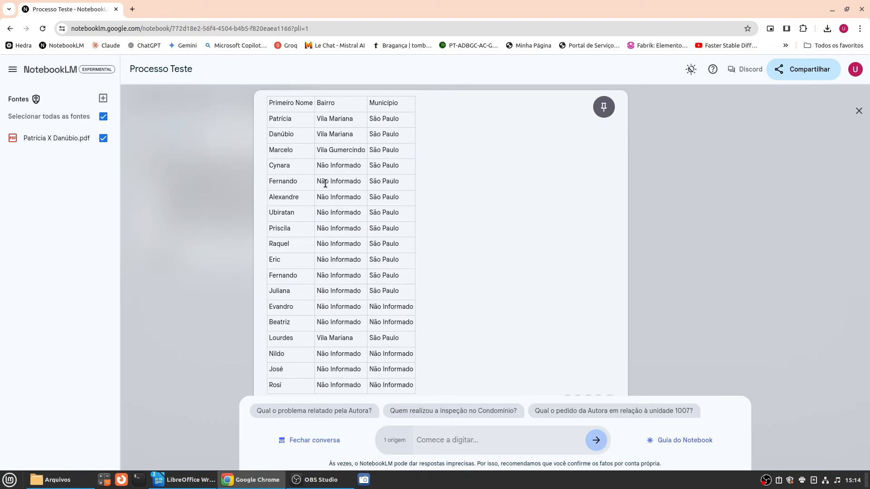
scroll(332, 202, "down", 2)
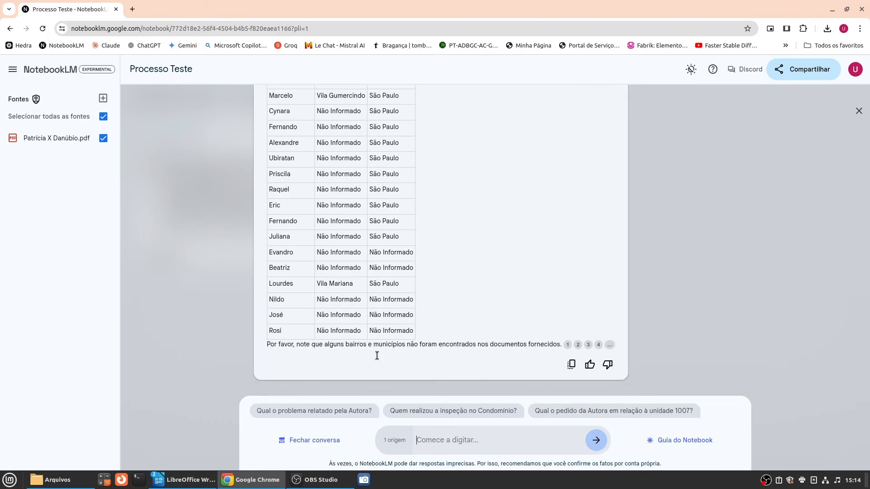
scroll(382, 326, "up", 3)
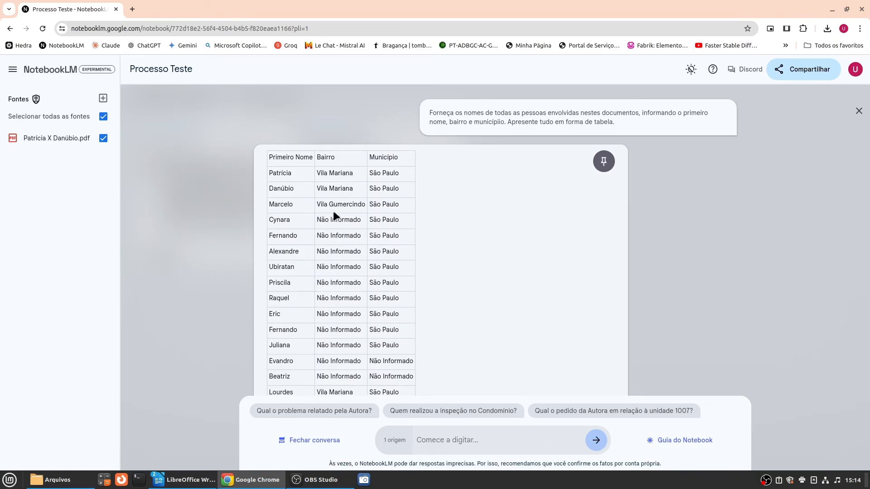
scroll(335, 216, "down", 3)
scroll(466, 259, "up", 3)
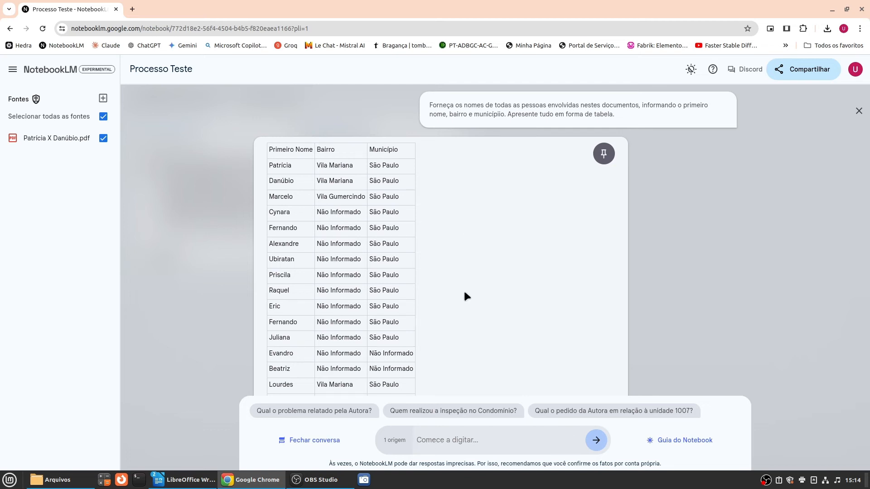
Ask the notebook "Quais guias de recolhimento e recibos existem no processo? Quais suas datas e valores?".
type("Quais guias de recolhimento e recibos existem no proce")
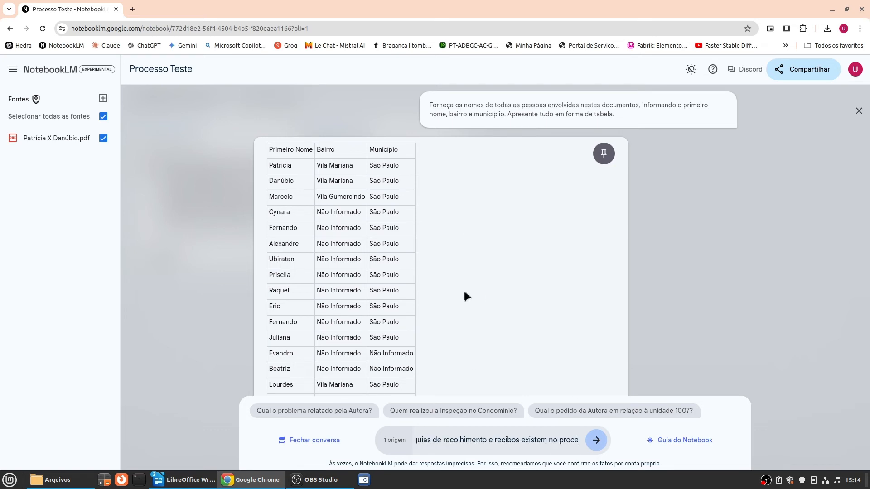
type("sso? Quais suas da")
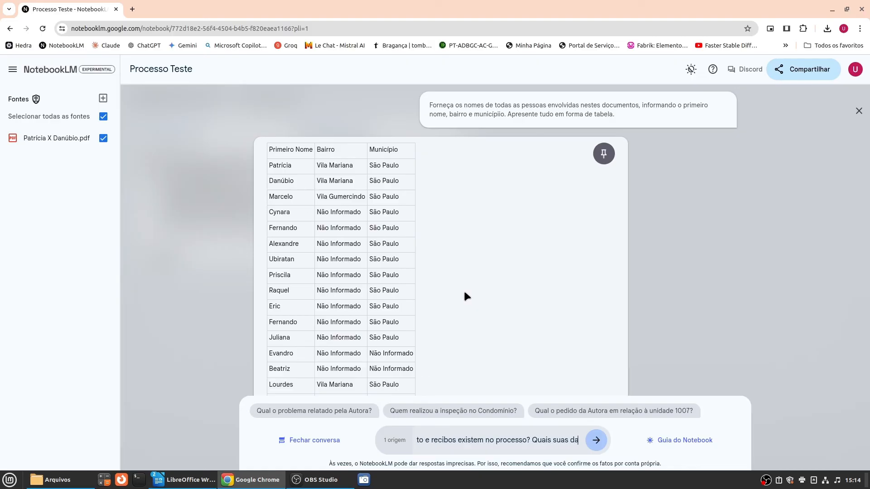
type("tas e valores?")
key("Return")
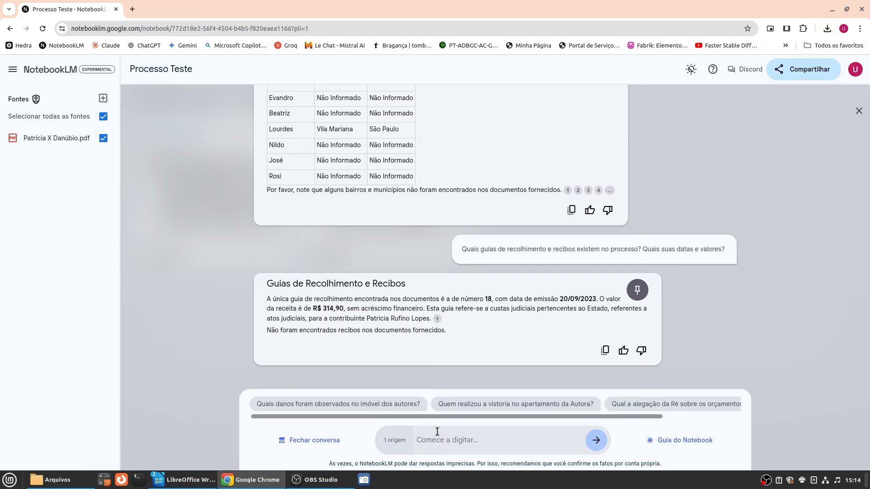
Ask the notebook "Quais são os medicamentos mencionados no processo?" and return to the table of people involved.
type("Quais são os medicamentos mencionados no processo?")
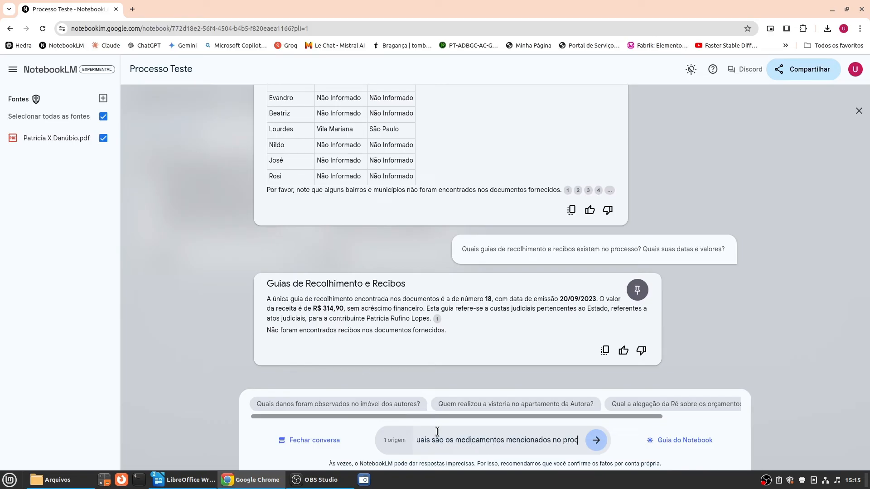
key("Return")
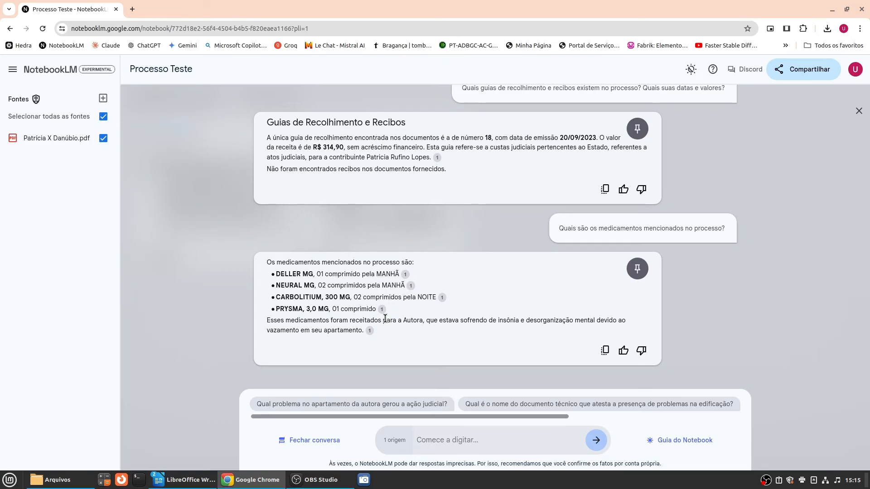
scroll(384, 318, "up", 9)
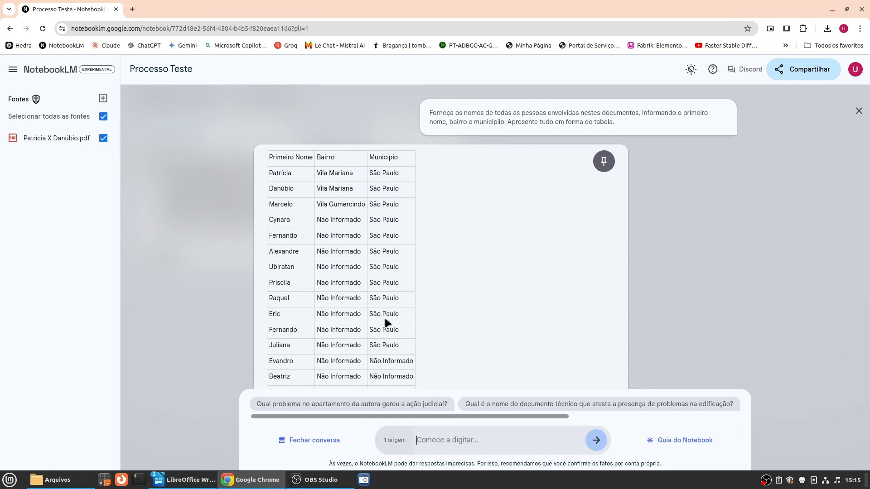